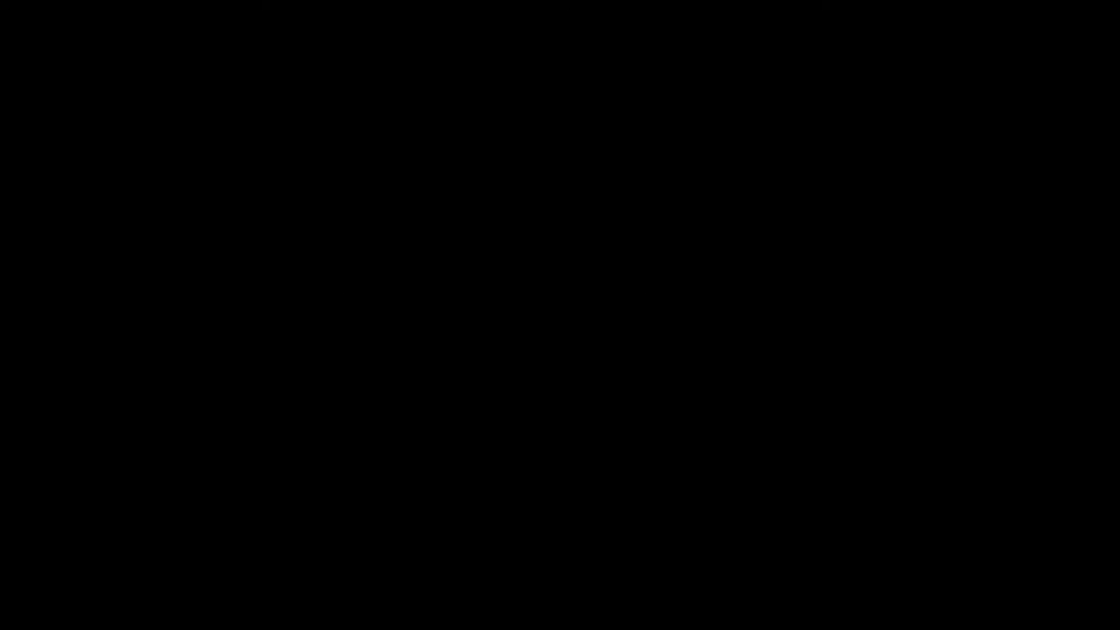
Step: Handwrite the heading 'Making of Block' at the top of the graph-paper canvas
{"action": "mouse_move", "coordinate": [328, 142]}
{"action": "left_mouse_down"}
{"action": "mouse_move", "coordinate": [328, 171]}
{"action": "mouse_move", "coordinate": [382, 172]}
{"action": "left_mouse_up"}
{"action": "left_click_drag", "start_coordinate": [391, 152], "coordinate": [394, 172]}
{"action": "mouse_move", "coordinate": [398, 156]}
{"action": "left_mouse_down"}
{"action": "mouse_move", "coordinate": [399, 171]}
{"action": "mouse_move", "coordinate": [421, 172]}
{"action": "left_mouse_up"}
{"action": "left_click_drag", "start_coordinate": [427, 159], "coordinate": [416, 192]}
{"action": "mouse_move", "coordinate": [499, 158]}
{"action": "left_mouse_down"}
{"action": "mouse_move", "coordinate": [487, 173]}
{"action": "mouse_move", "coordinate": [511, 198]}
{"action": "left_mouse_up"}
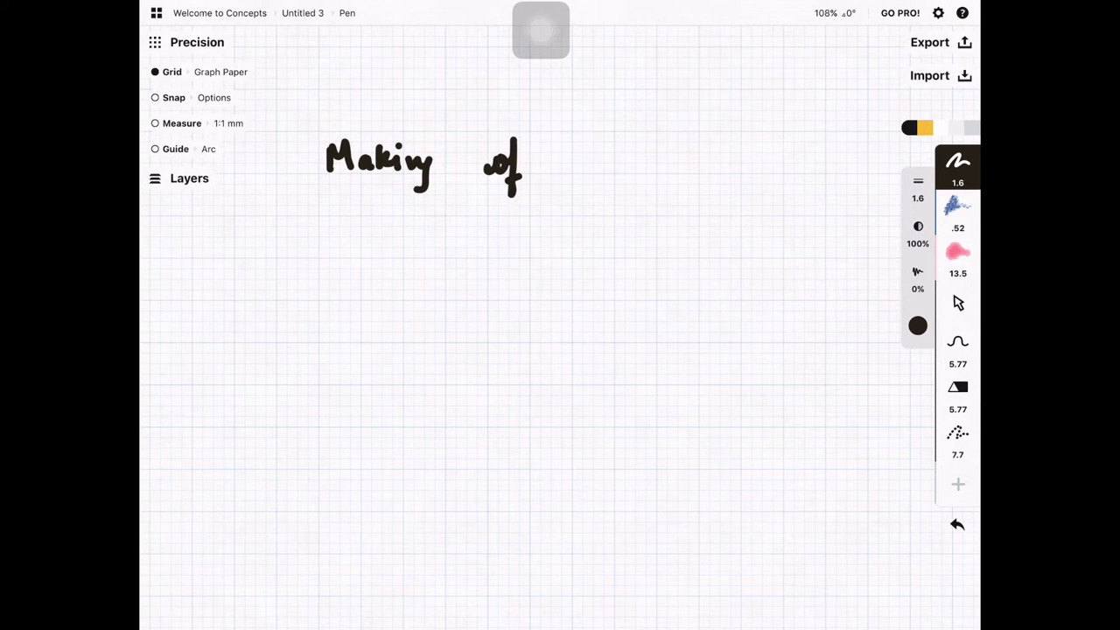
{"action": "left_click_drag", "start_coordinate": [546, 140], "coordinate": [615, 138]}
{"action": "left_click_drag", "start_coordinate": [582, 149], "coordinate": [579, 173]}
{"action": "left_click_drag", "start_coordinate": [626, 140], "coordinate": [623, 177]}
{"action": "left_click_drag", "start_coordinate": [645, 157], "coordinate": [656, 173]}
{"action": "left_click_drag", "start_coordinate": [670, 145], "coordinate": [688, 172]}
Step: Underline the words 'Making' and 'Block' in the heading
{"action": "left_click_drag", "start_coordinate": [337, 191], "coordinate": [448, 189]}
{"action": "left_click_drag", "start_coordinate": [559, 197], "coordinate": [655, 180]}
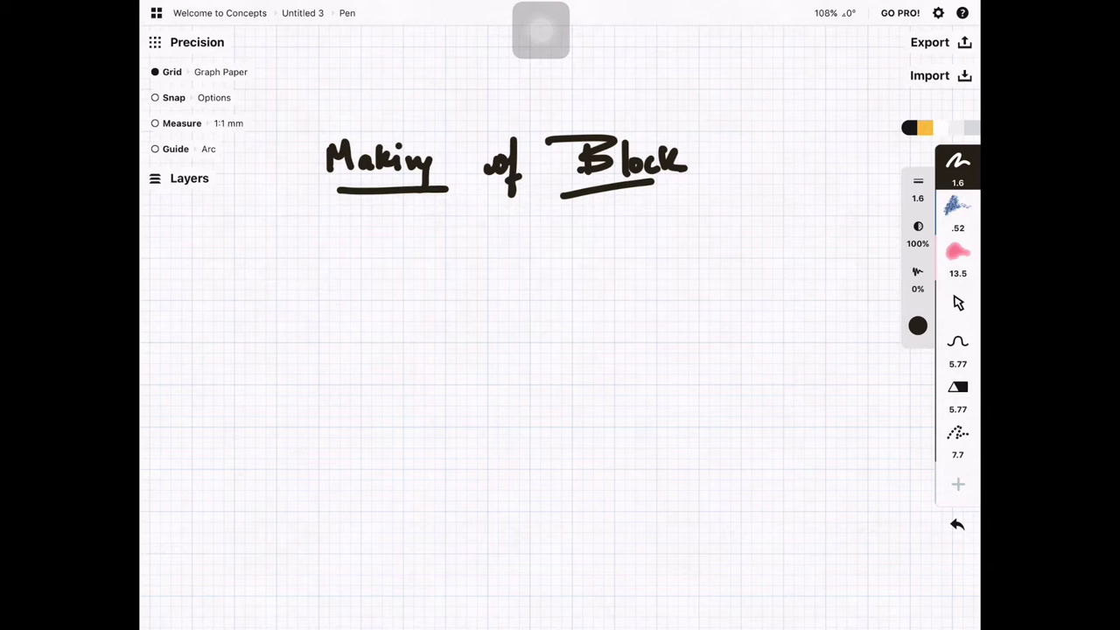
{"action": "scroll", "coordinate": [457, 86], "scroll_direction": "down", "scroll_amount": 5}
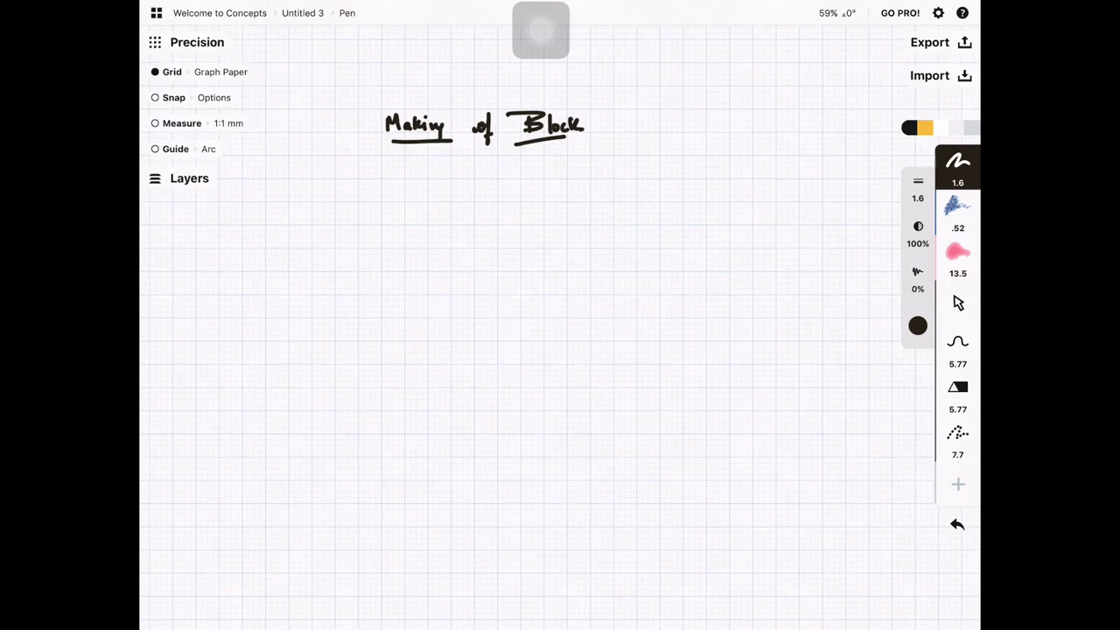
{"action": "scroll", "coordinate": [488, 105], "scroll_direction": "down", "scroll_amount": 2}
{"action": "scroll", "coordinate": [495, 88], "scroll_direction": "down", "scroll_amount": 1}
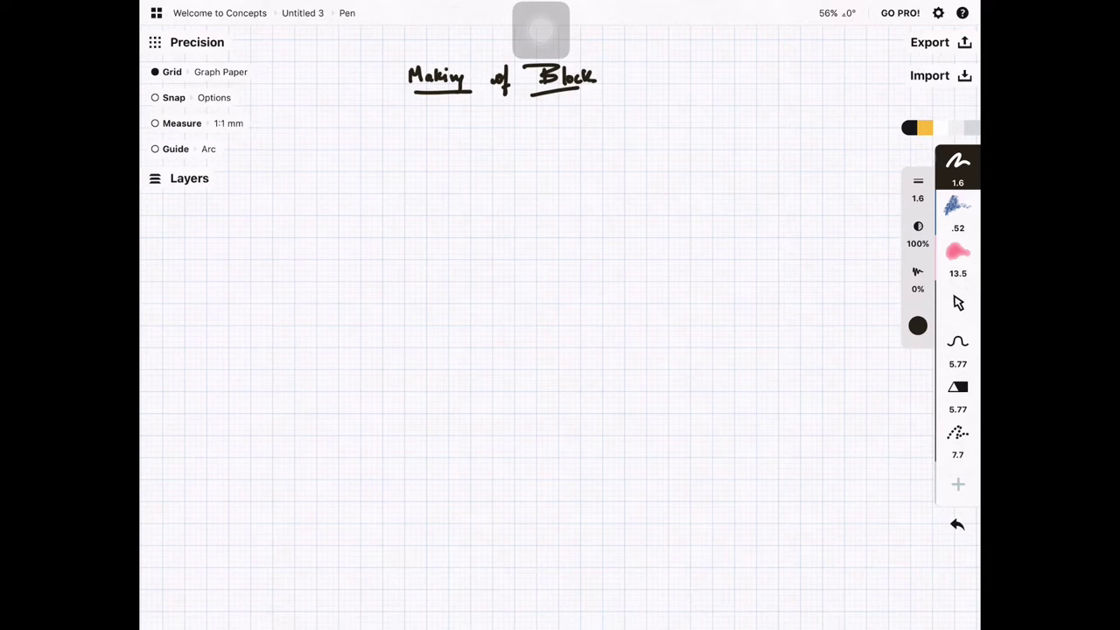
Step: Sketch the 3D outline of a long rectangular block
{"action": "mouse_move", "coordinate": [346, 262]}
{"action": "left_mouse_down"}
{"action": "mouse_move", "coordinate": [346, 298]}
{"action": "mouse_move", "coordinate": [385, 264]}
{"action": "mouse_move", "coordinate": [383, 297]}
{"action": "mouse_move", "coordinate": [396, 295]}
{"action": "left_mouse_up"}
{"action": "left_click_drag", "start_coordinate": [348, 256], "coordinate": [462, 195]}
{"action": "left_click_drag", "start_coordinate": [385, 263], "coordinate": [481, 213]}
{"action": "left_click_drag", "start_coordinate": [384, 295], "coordinate": [481, 239]}
{"action": "left_click_drag", "start_coordinate": [479, 216], "coordinate": [479, 243]}
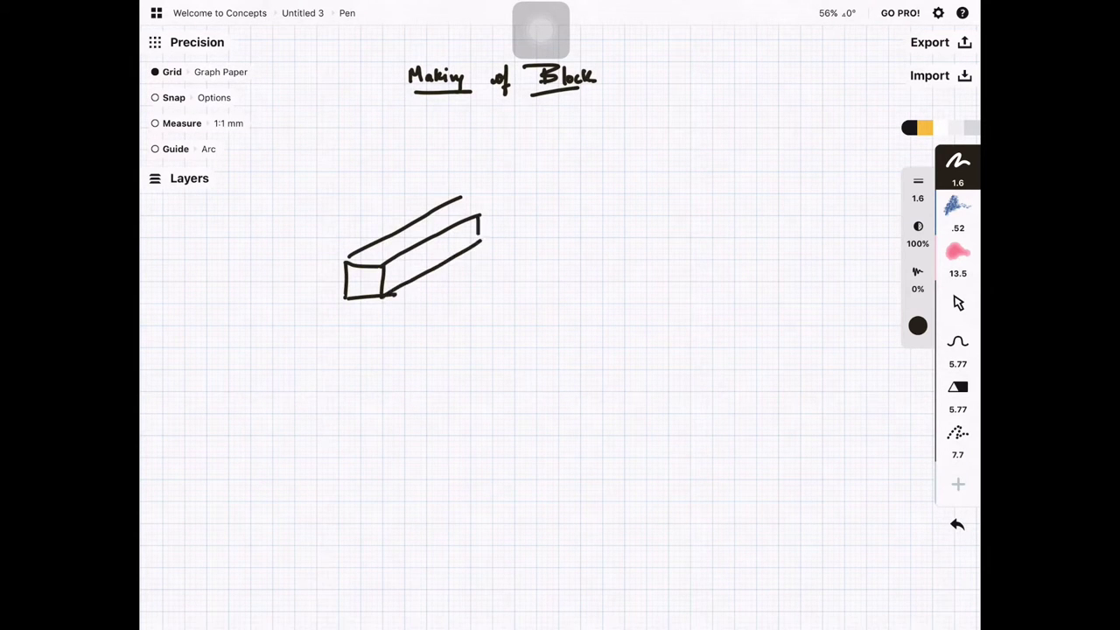
{"action": "left_click_drag", "start_coordinate": [461, 196], "coordinate": [481, 214]}
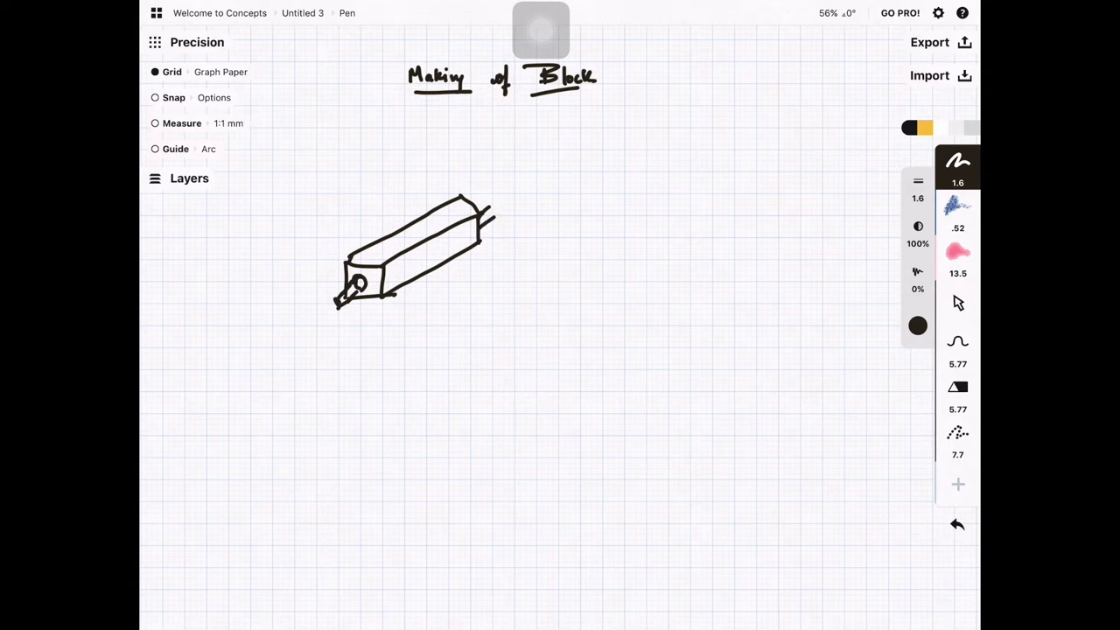
Step: Draw a leader arrow to the block and reduce the pen size to 1.17
{"action": "scroll", "coordinate": [368, 254], "scroll_direction": "up", "scroll_amount": 3}
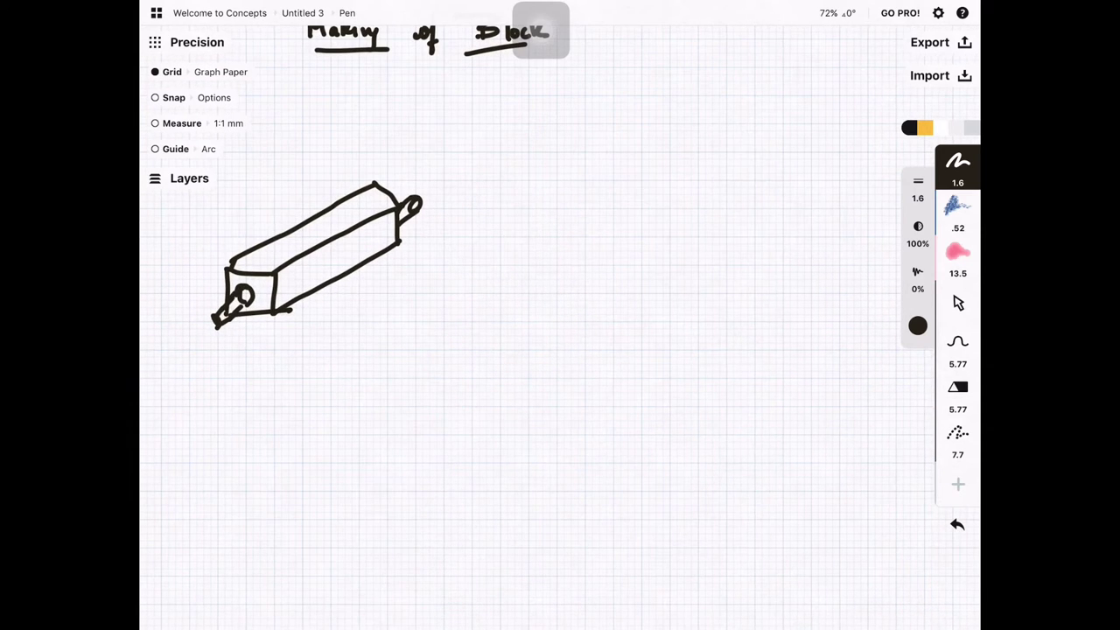
{"action": "left_click_drag", "start_coordinate": [359, 273], "coordinate": [415, 290]}
{"action": "scroll", "coordinate": [350, 262], "scroll_direction": "up", "scroll_amount": 3}
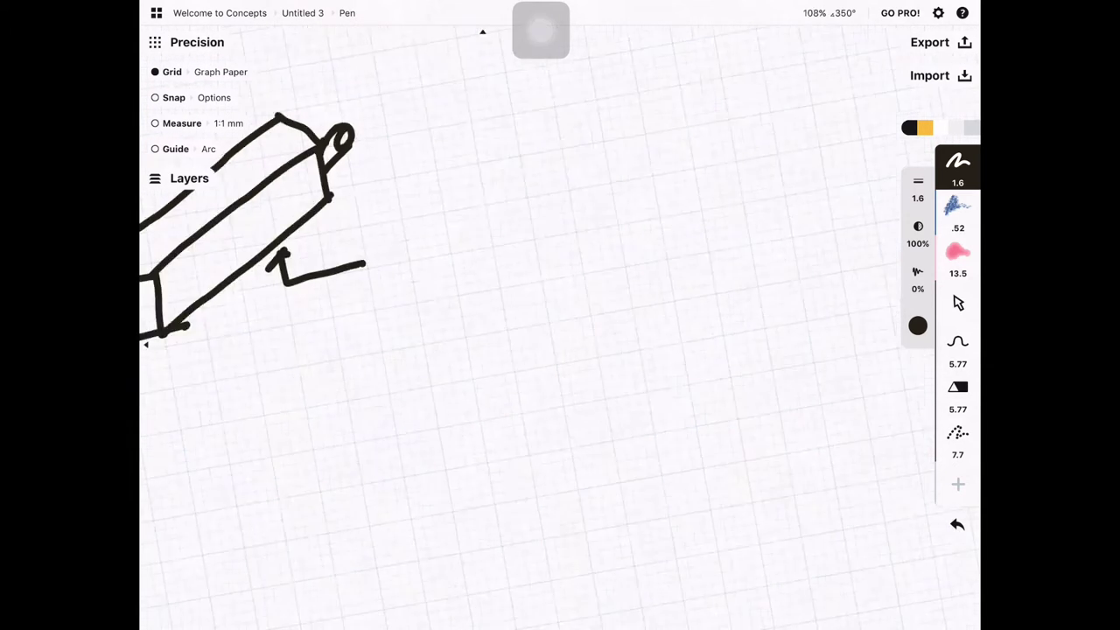
{"action": "scroll", "coordinate": [350, 263], "scroll_direction": "up", "scroll_amount": 2}
{"action": "left_click_drag", "start_coordinate": [917, 188], "coordinate": [918, 201]}
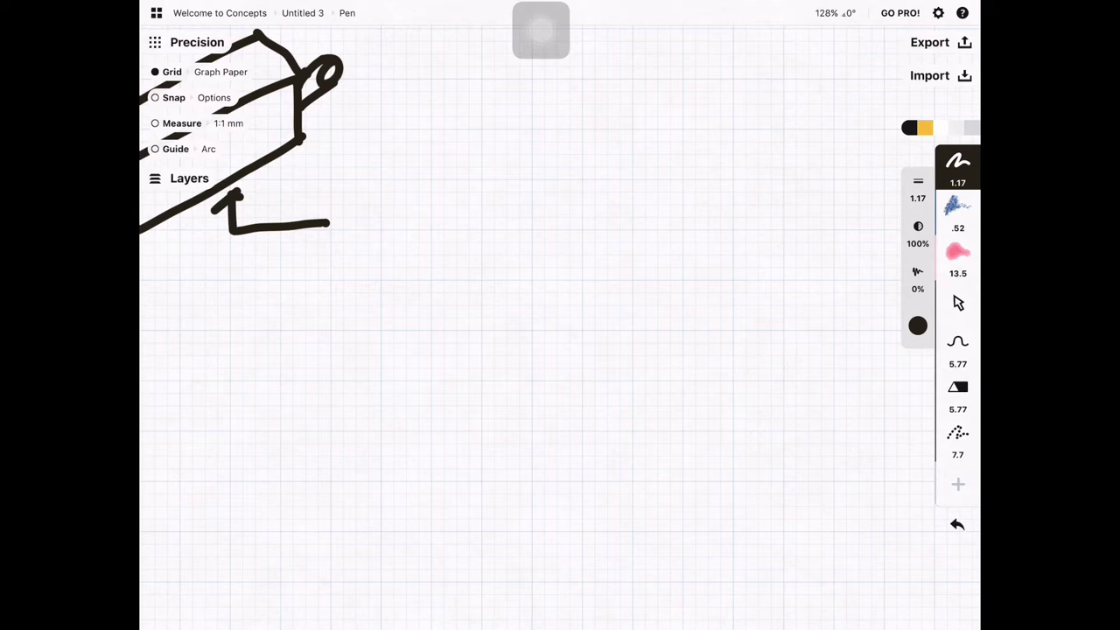
Step: Handwrite 'Block with 4 sides' beside the arrow
{"action": "left_click_drag", "start_coordinate": [348, 190], "coordinate": [352, 229]}
{"action": "left_click_drag", "start_coordinate": [372, 191], "coordinate": [383, 223]}
{"action": "mouse_move", "coordinate": [408, 197]}
{"action": "left_mouse_down"}
{"action": "mouse_move", "coordinate": [406, 220]}
{"action": "mouse_move", "coordinate": [428, 220]}
{"action": "left_mouse_up"}
{"action": "scroll", "coordinate": [350, 219], "scroll_direction": "down", "scroll_amount": 2}
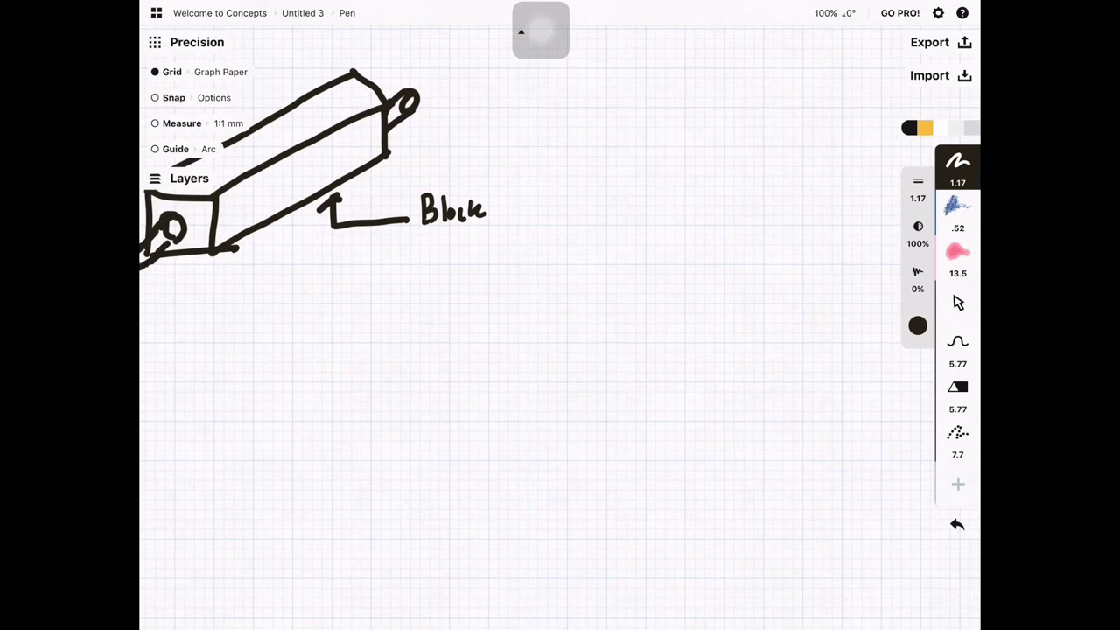
{"action": "left_click_drag", "start_coordinate": [530, 205], "coordinate": [554, 216]}
{"action": "mouse_move", "coordinate": [564, 194]}
{"action": "left_mouse_down"}
{"action": "mouse_move", "coordinate": [565, 215]}
{"action": "mouse_move", "coordinate": [585, 220]}
{"action": "mouse_move", "coordinate": [642, 213]}
{"action": "left_mouse_up"}
{"action": "mouse_move", "coordinate": [637, 203]}
{"action": "left_mouse_down"}
{"action": "mouse_move", "coordinate": [637, 222]}
{"action": "mouse_move", "coordinate": [671, 220]}
{"action": "left_mouse_up"}
{"action": "mouse_move", "coordinate": [686, 208]}
{"action": "left_mouse_down"}
{"action": "mouse_move", "coordinate": [687, 222]}
{"action": "mouse_move", "coordinate": [700, 218]}
{"action": "left_mouse_up"}
{"action": "left_click_drag", "start_coordinate": [710, 213], "coordinate": [717, 220]}
{"action": "left_click_drag", "start_coordinate": [726, 203], "coordinate": [723, 222]}
{"action": "scroll", "coordinate": [560, 328], "scroll_direction": "down", "scroll_amount": 1}
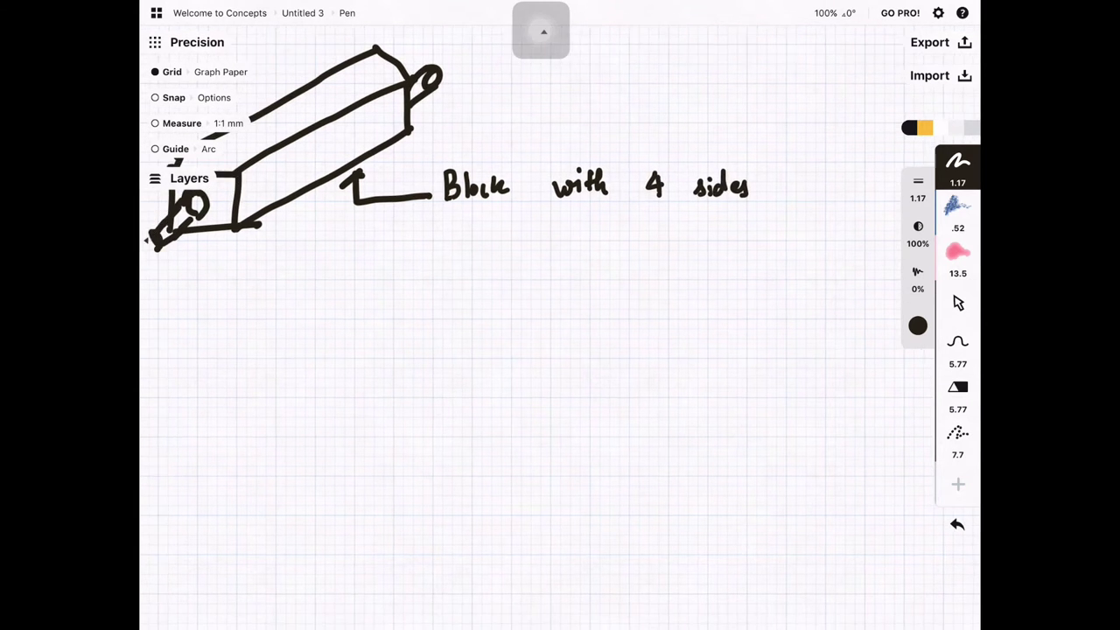
{"action": "scroll", "coordinate": [559, 328], "scroll_direction": "right", "scroll_amount": 3}
Step: Continue the note with 'with two holes to hold the Four' on the next lines
{"action": "mouse_move", "coordinate": [315, 217]}
{"action": "left_mouse_down"}
{"action": "mouse_move", "coordinate": [330, 229]}
{"action": "mouse_move", "coordinate": [337, 219]}
{"action": "left_mouse_up"}
{"action": "mouse_move", "coordinate": [341, 227]}
{"action": "left_mouse_down"}
{"action": "mouse_move", "coordinate": [354, 214]}
{"action": "mouse_move", "coordinate": [439, 230]}
{"action": "left_mouse_up"}
{"action": "mouse_move", "coordinate": [478, 211]}
{"action": "left_mouse_down"}
{"action": "mouse_move", "coordinate": [491, 236]}
{"action": "mouse_move", "coordinate": [523, 213]}
{"action": "mouse_move", "coordinate": [530, 233]}
{"action": "left_mouse_up"}
{"action": "mouse_move", "coordinate": [581, 213]}
{"action": "left_mouse_down"}
{"action": "mouse_move", "coordinate": [577, 236]}
{"action": "mouse_move", "coordinate": [595, 225]}
{"action": "left_mouse_up"}
{"action": "scroll", "coordinate": [560, 328], "scroll_direction": "left", "scroll_amount": 3}
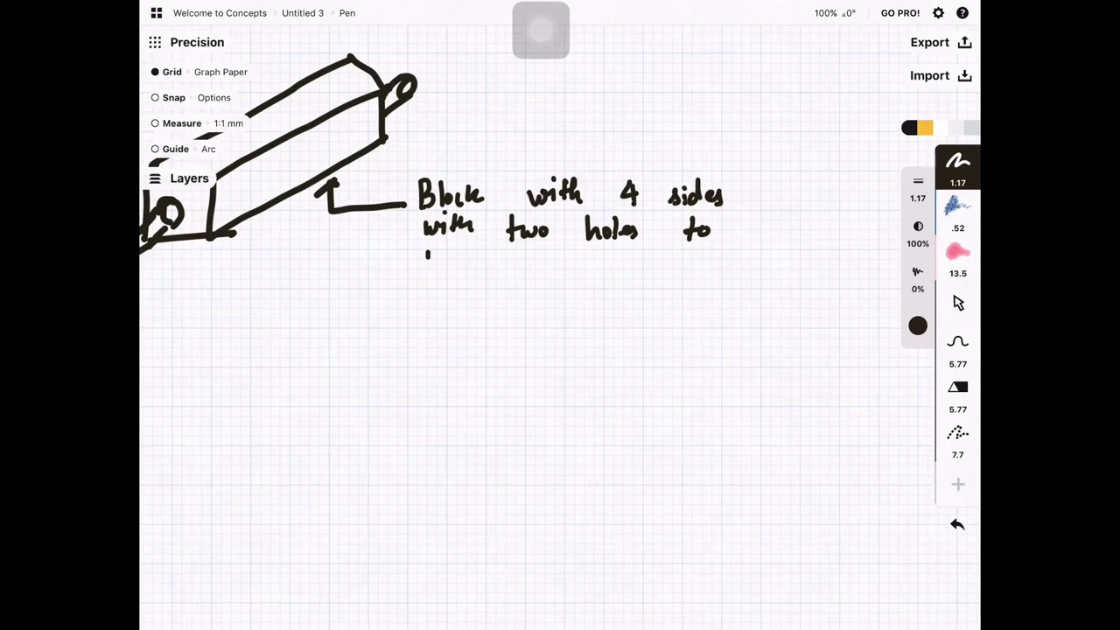
{"action": "left_click_drag", "start_coordinate": [427, 252], "coordinate": [437, 271]}
{"action": "left_click_drag", "start_coordinate": [441, 261], "coordinate": [443, 262]}
{"action": "mouse_move", "coordinate": [452, 248]}
{"action": "left_mouse_down"}
{"action": "mouse_move", "coordinate": [451, 271]}
{"action": "mouse_move", "coordinate": [511, 271]}
{"action": "left_mouse_up"}
{"action": "mouse_move", "coordinate": [521, 252]}
{"action": "left_mouse_down"}
{"action": "mouse_move", "coordinate": [535, 271]}
{"action": "mouse_move", "coordinate": [581, 273]}
{"action": "left_mouse_up"}
{"action": "mouse_move", "coordinate": [574, 253]}
{"action": "left_mouse_down"}
{"action": "mouse_move", "coordinate": [599, 252]}
{"action": "mouse_move", "coordinate": [610, 270]}
{"action": "left_mouse_up"}
{"action": "left_click_drag", "start_coordinate": [612, 260], "coordinate": [778, 268]}
Step: Finish the note with 'sides with fixture' and bring the block sketch back into view
{"action": "mouse_move", "coordinate": [429, 288]}
{"action": "left_mouse_down"}
{"action": "mouse_move", "coordinate": [430, 323]}
{"action": "mouse_move", "coordinate": [453, 311]}
{"action": "left_mouse_up"}
{"action": "mouse_move", "coordinate": [460, 285]}
{"action": "left_mouse_down"}
{"action": "mouse_move", "coordinate": [463, 313]}
{"action": "mouse_move", "coordinate": [514, 312]}
{"action": "left_mouse_up"}
{"action": "left_click_drag", "start_coordinate": [525, 393], "coordinate": [560, 369]}
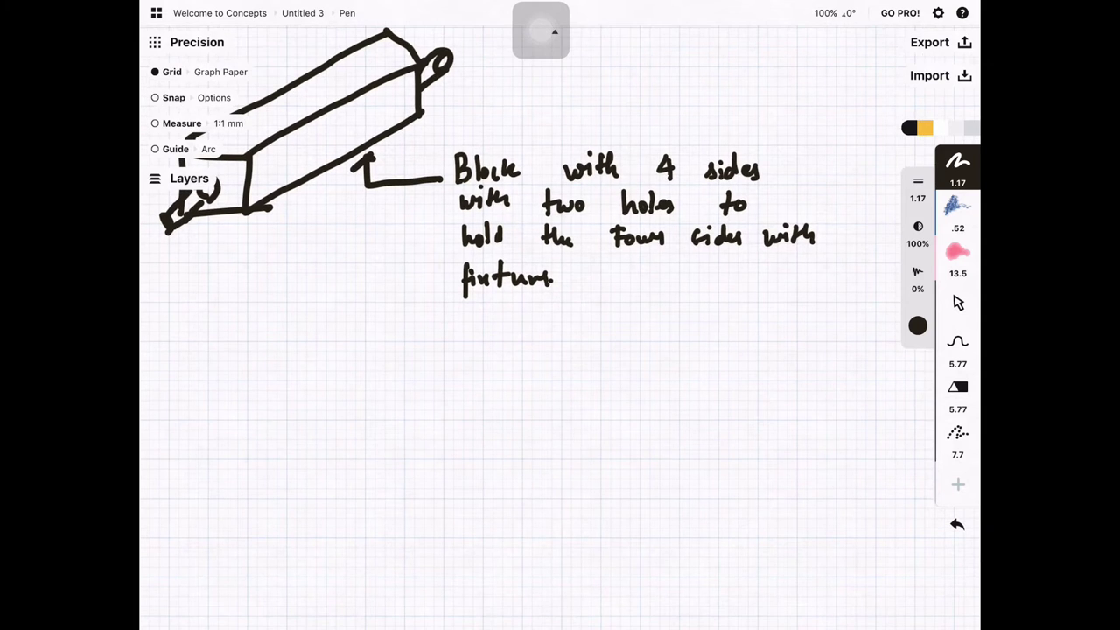
{"action": "left_click_drag", "start_coordinate": [437, 263], "coordinate": [676, 425]}
{"action": "left_click", "coordinate": [957, 163]}
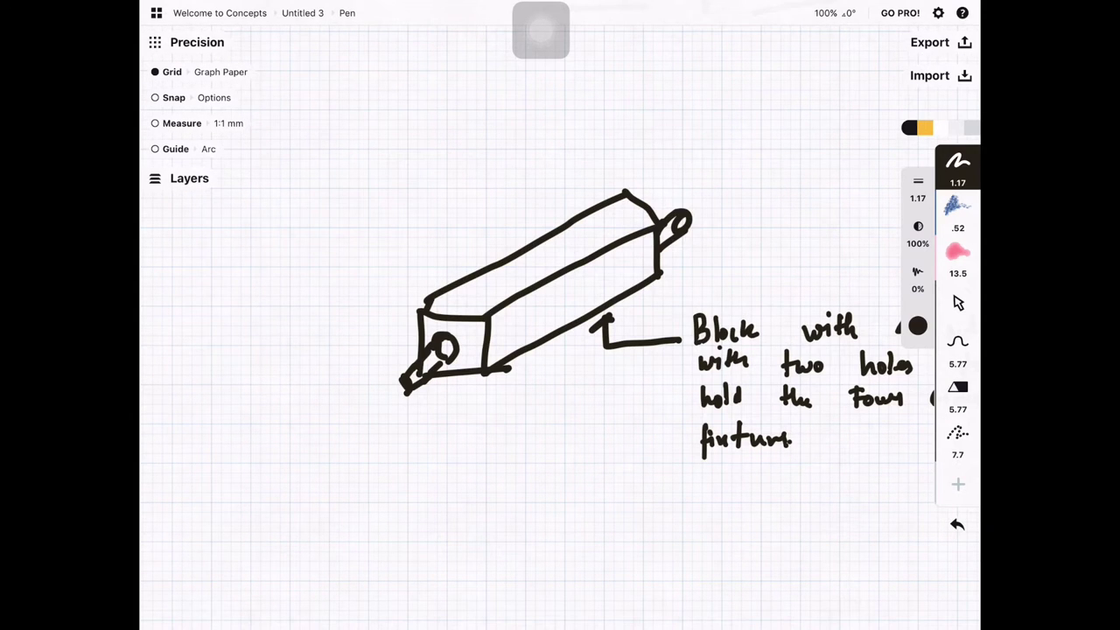
Step: Draw a curved arrow linking the far pin to the near pin
{"action": "mouse_move", "coordinate": [665, 213]}
{"action": "left_mouse_down"}
{"action": "mouse_move", "coordinate": [672, 191]}
{"action": "mouse_move", "coordinate": [471, 163]}
{"action": "left_mouse_up"}
{"action": "left_click_drag", "start_coordinate": [376, 364], "coordinate": [382, 394]}
{"action": "mouse_move", "coordinate": [385, 377]}
{"action": "left_mouse_down"}
{"action": "mouse_move", "coordinate": [288, 341]}
{"action": "mouse_move", "coordinate": [471, 164]}
{"action": "left_mouse_up"}
{"action": "scroll", "coordinate": [477, 312], "scroll_direction": "up", "scroll_amount": 3}
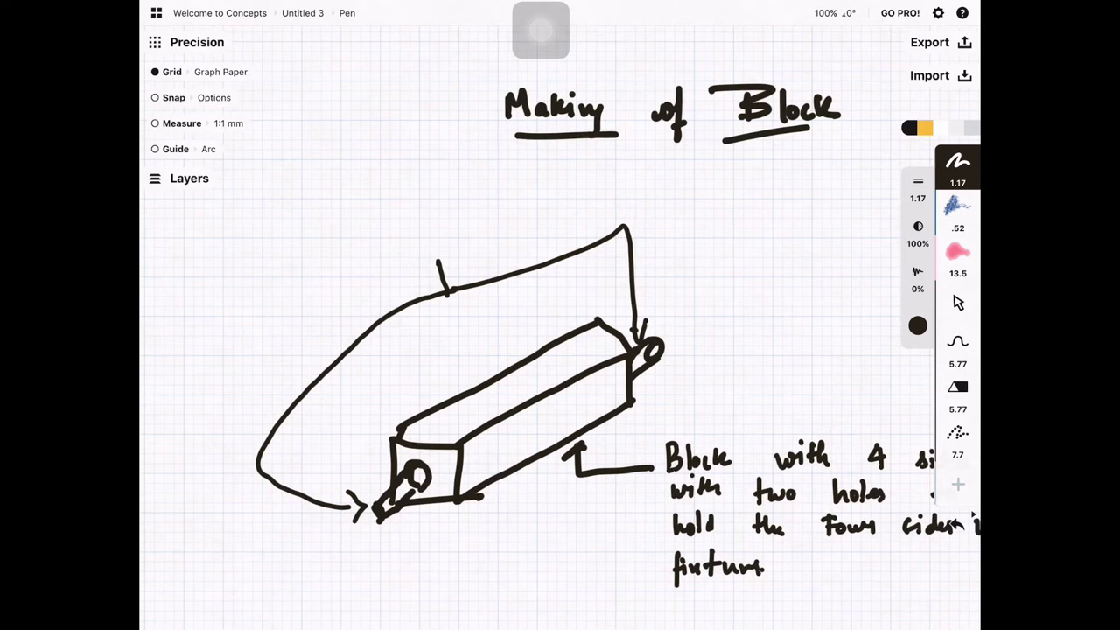
Step: Handwrite 'These cylindrical pipes are used for alignment' above the curved arrow
{"action": "mouse_move", "coordinate": [295, 276]}
{"action": "left_mouse_down"}
{"action": "mouse_move", "coordinate": [338, 280]}
{"action": "mouse_move", "coordinate": [362, 254]}
{"action": "mouse_move", "coordinate": [405, 247]}
{"action": "mouse_move", "coordinate": [435, 220]}
{"action": "mouse_move", "coordinate": [446, 187]}
{"action": "mouse_move", "coordinate": [465, 198]}
{"action": "mouse_move", "coordinate": [486, 171]}
{"action": "mouse_move", "coordinate": [557, 170]}
{"action": "left_mouse_up"}
{"action": "mouse_move", "coordinate": [293, 331]}
{"action": "left_mouse_down"}
{"action": "mouse_move", "coordinate": [376, 287]}
{"action": "mouse_move", "coordinate": [383, 268]}
{"action": "left_mouse_up"}
{"action": "mouse_move", "coordinate": [406, 285]}
{"action": "left_mouse_down"}
{"action": "mouse_move", "coordinate": [424, 247]}
{"action": "mouse_move", "coordinate": [433, 249]}
{"action": "left_mouse_up"}
{"action": "left_click_drag", "start_coordinate": [429, 257], "coordinate": [596, 194]}
{"action": "left_click_drag", "start_coordinate": [593, 193], "coordinate": [611, 186]}
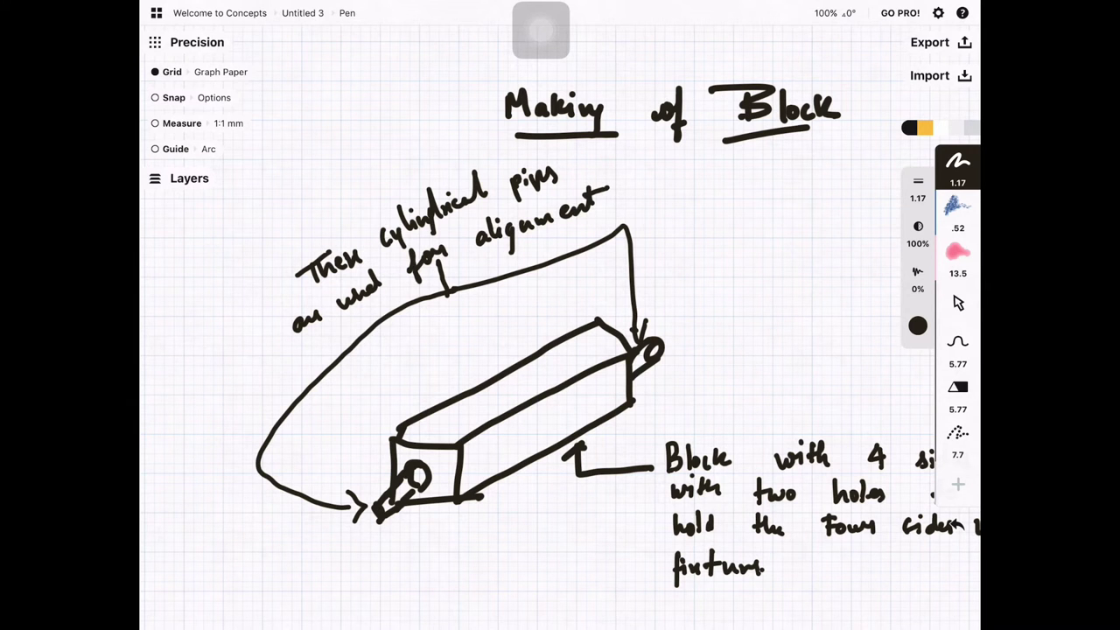
{"action": "scroll", "coordinate": [560, 350], "scroll_direction": "down", "scroll_amount": 5}
{"action": "scroll", "coordinate": [560, 350], "scroll_direction": "down", "scroll_amount": 2}
{"action": "scroll", "coordinate": [559, 350], "scroll_direction": "left", "scroll_amount": 2}
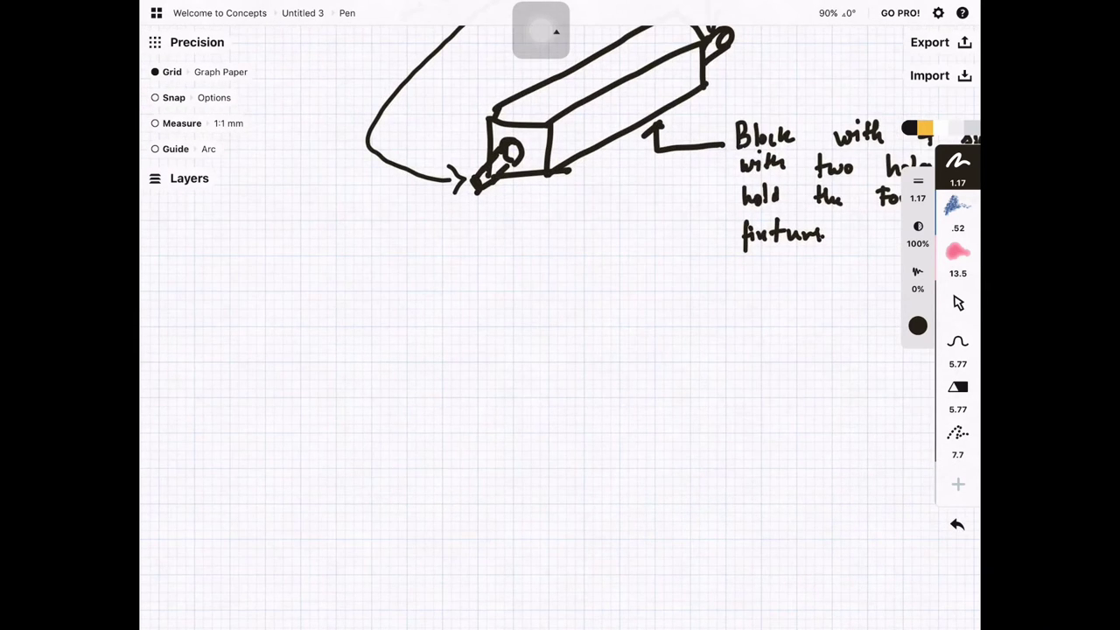
{"action": "scroll", "coordinate": [560, 350], "scroll_direction": "down", "scroll_amount": 2}
Step: Set stroke smoothing to 65% and undo the stray large circle
{"action": "scroll", "coordinate": [560, 350], "scroll_direction": "down", "scroll_amount": 5}
{"action": "left_click_drag", "start_coordinate": [901, 48], "coordinate": [932, 468]}
{"action": "left_click", "coordinate": [917, 275]}
{"action": "left_click_drag", "start_coordinate": [703, 225], "coordinate": [810, 225]}
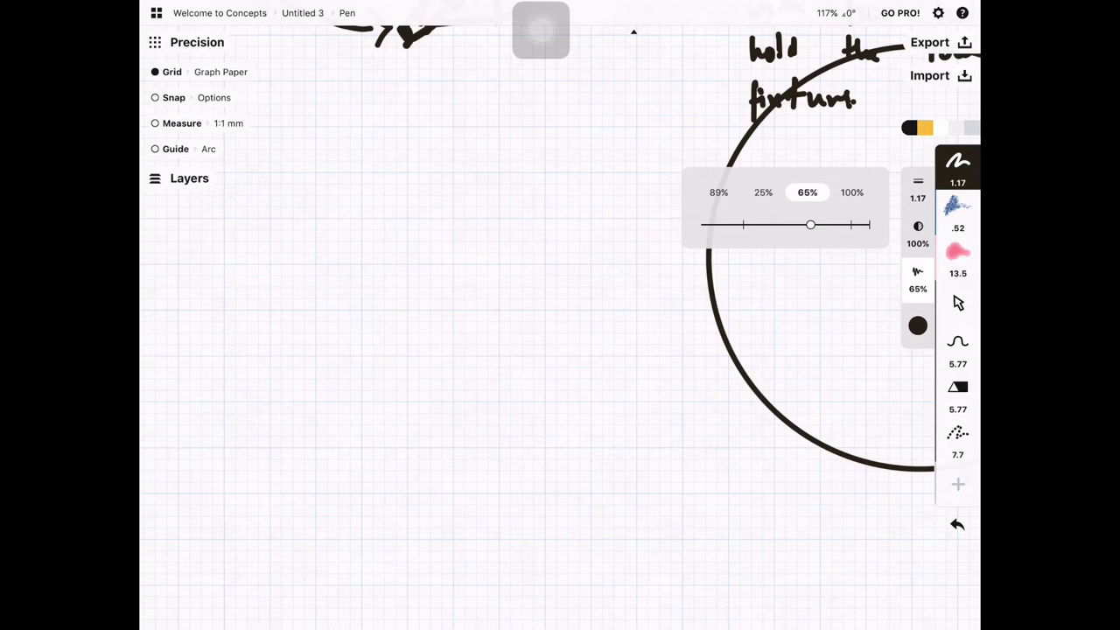
{"action": "key", "text": "ctrl+z"}
Step: Draw the flat-view rectangle with small tabs on its left and right ends
{"action": "mouse_move", "coordinate": [316, 263]}
{"action": "left_mouse_down"}
{"action": "mouse_move", "coordinate": [316, 350]}
{"action": "mouse_move", "coordinate": [382, 261]}
{"action": "mouse_move", "coordinate": [642, 262]}
{"action": "left_mouse_up"}
{"action": "left_click_drag", "start_coordinate": [315, 353], "coordinate": [637, 355]}
{"action": "left_click_drag", "start_coordinate": [641, 264], "coordinate": [638, 353]}
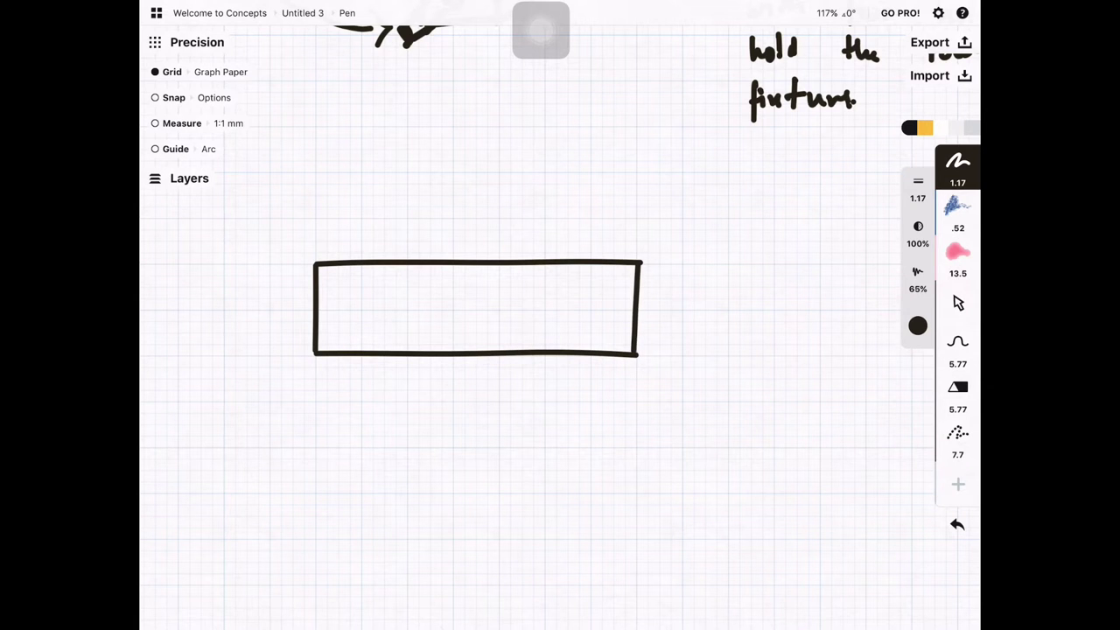
{"action": "mouse_move", "coordinate": [240, 303]}
{"action": "left_mouse_down"}
{"action": "mouse_move", "coordinate": [242, 338]}
{"action": "mouse_move", "coordinate": [316, 304]}
{"action": "left_mouse_up"}
{"action": "left_click_drag", "start_coordinate": [243, 339], "coordinate": [313, 333]}
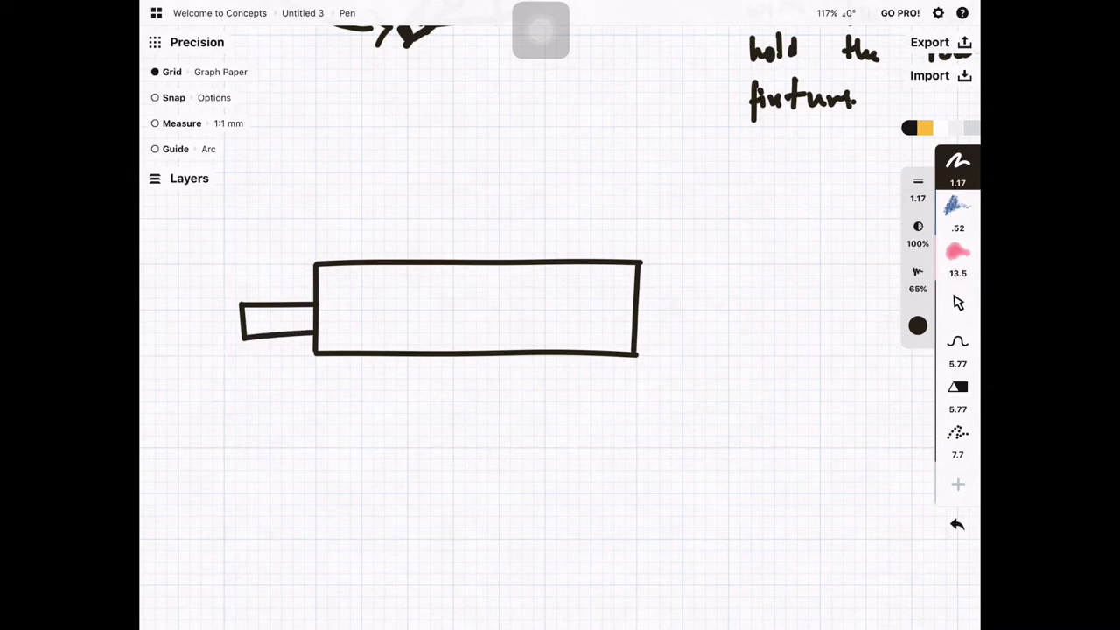
{"action": "left_click_drag", "start_coordinate": [658, 295], "coordinate": [710, 296]}
{"action": "left_click_drag", "start_coordinate": [634, 330], "coordinate": [711, 322]}
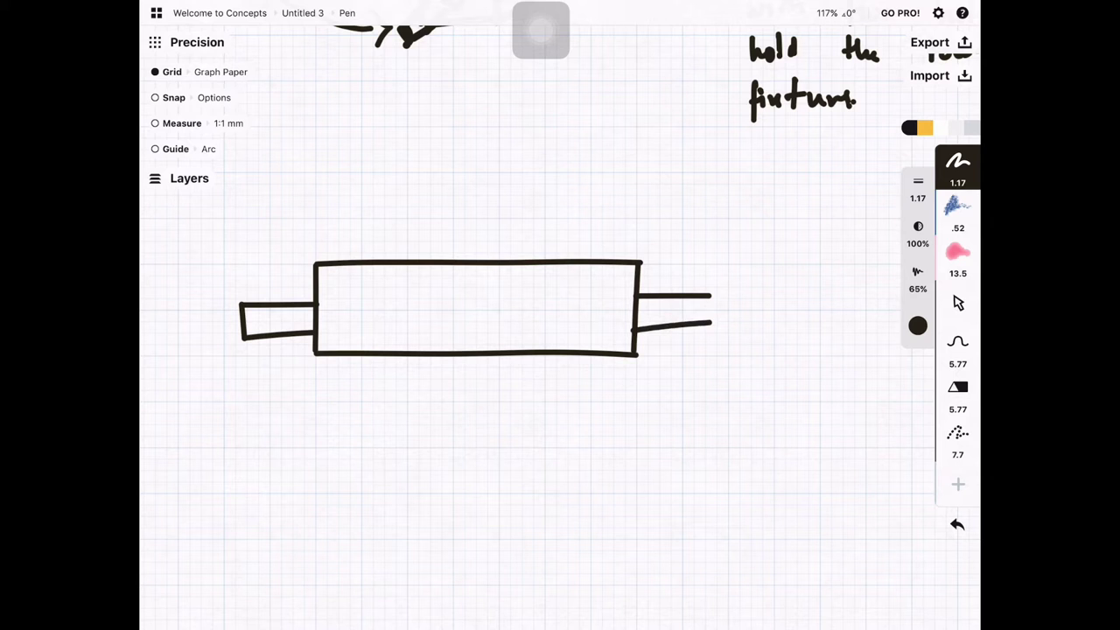
{"action": "key", "text": "ctrl+z"}
{"action": "left_click_drag", "start_coordinate": [637, 331], "coordinate": [712, 334]}
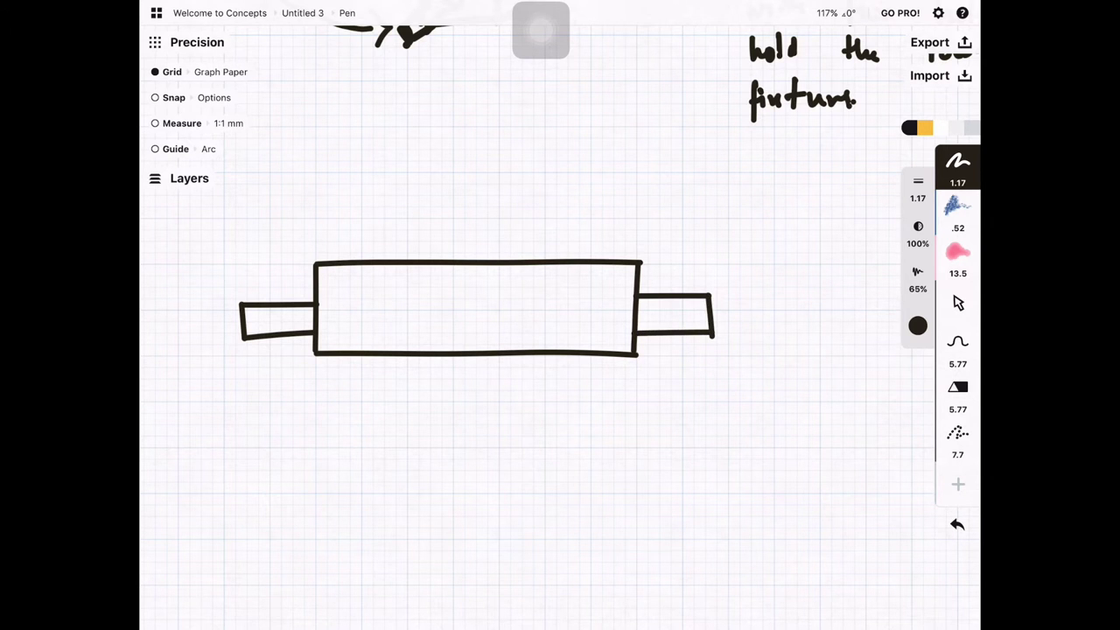
Step: Turn smoothing down to 0% and draw two small holes near each end
{"action": "scroll", "coordinate": [477, 306], "scroll_direction": "down", "scroll_amount": 3}
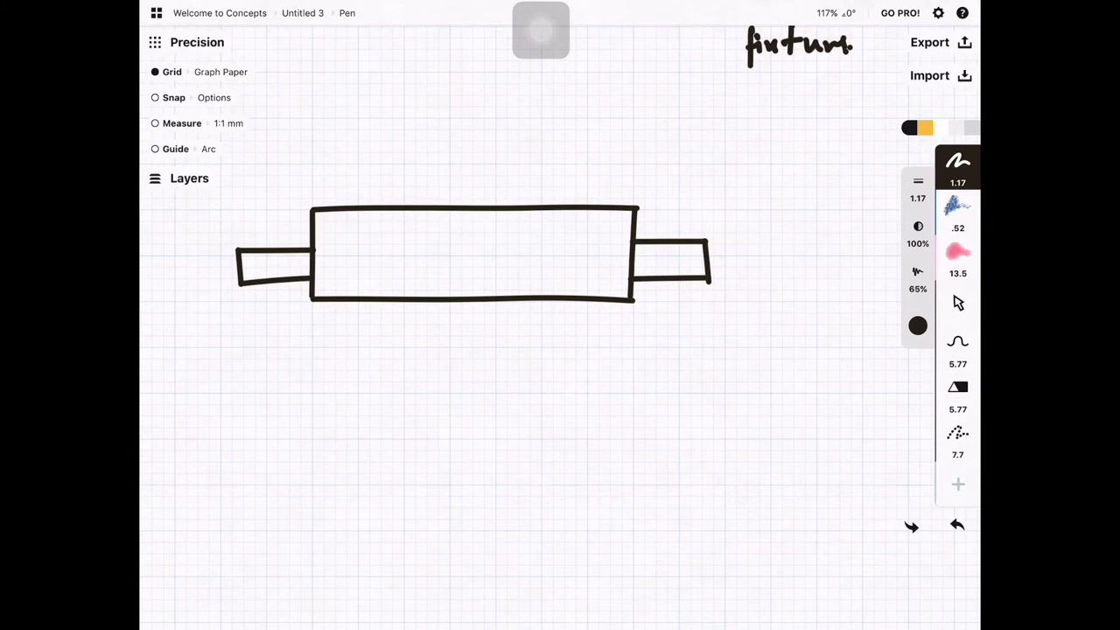
{"action": "left_click", "coordinate": [916, 279]}
{"action": "left_click_drag", "start_coordinate": [812, 224], "coordinate": [705, 225]}
{"action": "left_click", "coordinate": [498, 244]}
{"action": "left_click_drag", "start_coordinate": [345, 222], "coordinate": [347, 223]}
{"action": "left_click_drag", "start_coordinate": [348, 264], "coordinate": [349, 265]}
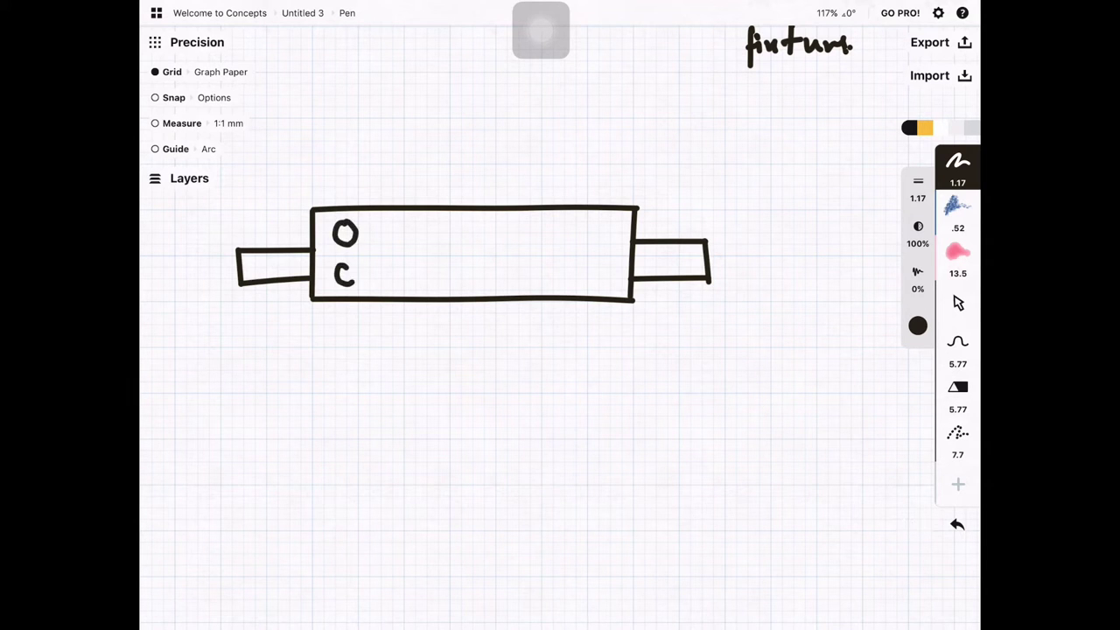
{"action": "left_click_drag", "start_coordinate": [609, 219], "coordinate": [610, 220]}
{"action": "left_click_drag", "start_coordinate": [600, 261], "coordinate": [601, 261]}
{"action": "scroll", "coordinate": [560, 350], "scroll_direction": "right", "scroll_amount": 5}
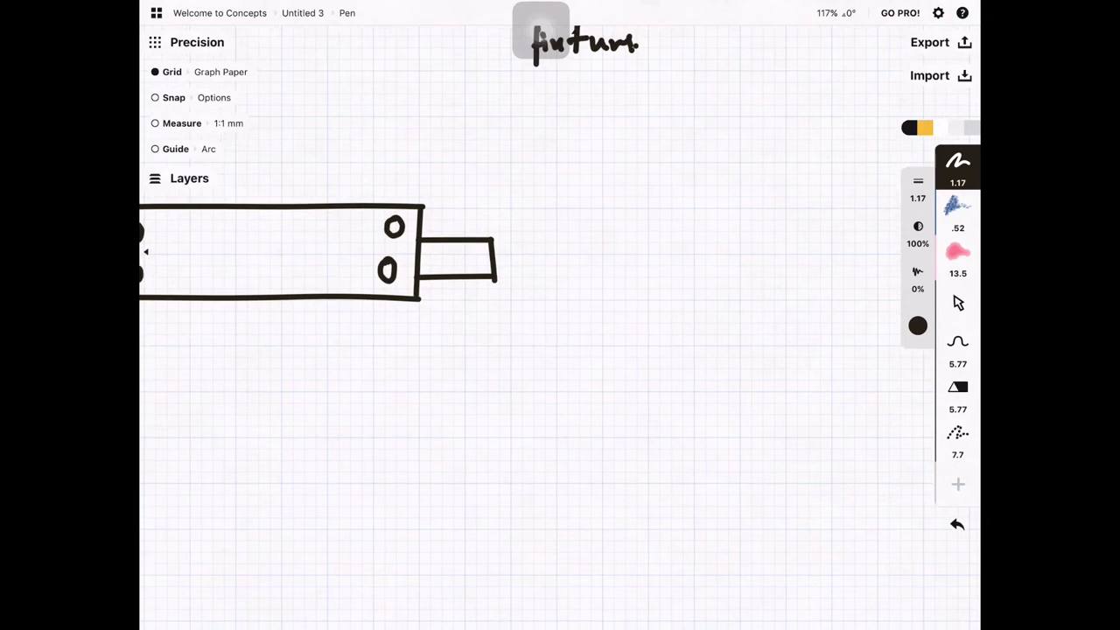
Step: Handwrite 'Here we can use any kind of fitting' to the right of the flat view
{"action": "left_click_drag", "start_coordinate": [563, 222], "coordinate": [575, 241]}
{"action": "left_click_drag", "start_coordinate": [577, 234], "coordinate": [811, 236]}
{"action": "left_click_drag", "start_coordinate": [807, 224], "coordinate": [826, 235]}
{"action": "left_click_drag", "start_coordinate": [569, 267], "coordinate": [583, 278]}
{"action": "mouse_move", "coordinate": [612, 259]}
{"action": "left_mouse_down"}
{"action": "mouse_move", "coordinate": [613, 278]}
{"action": "mouse_move", "coordinate": [670, 278]}
{"action": "left_mouse_up"}
{"action": "left_click_drag", "start_coordinate": [712, 265], "coordinate": [715, 289]}
{"action": "mouse_move", "coordinate": [781, 251]}
{"action": "left_mouse_down"}
{"action": "mouse_move", "coordinate": [769, 289]}
{"action": "mouse_move", "coordinate": [807, 280]}
{"action": "left_mouse_up"}
{"action": "mouse_move", "coordinate": [796, 268]}
{"action": "left_mouse_down"}
{"action": "mouse_move", "coordinate": [827, 263]}
{"action": "mouse_move", "coordinate": [852, 295]}
{"action": "left_mouse_up"}
Step: Shift the view and write 'techniques' to complete the fitting note
{"action": "mouse_move", "coordinate": [613, 394]}
{"action": "left_mouse_down"}
{"action": "mouse_move", "coordinate": [565, 359]}
{"action": "mouse_move", "coordinate": [438, 356]}
{"action": "left_mouse_up"}
{"action": "mouse_move", "coordinate": [389, 266]}
{"action": "left_mouse_down"}
{"action": "mouse_move", "coordinate": [388, 292]}
{"action": "mouse_move", "coordinate": [404, 294]}
{"action": "left_mouse_up"}
{"action": "mouse_move", "coordinate": [404, 266]}
{"action": "left_mouse_down"}
{"action": "mouse_move", "coordinate": [430, 294]}
{"action": "mouse_move", "coordinate": [462, 294]}
{"action": "mouse_move", "coordinate": [476, 308]}
{"action": "left_mouse_up"}
{"action": "mouse_move", "coordinate": [477, 282]}
{"action": "left_mouse_down"}
{"action": "mouse_move", "coordinate": [500, 294]}
{"action": "mouse_move", "coordinate": [505, 284]}
{"action": "left_mouse_up"}
{"action": "mouse_move", "coordinate": [524, 437]}
{"action": "left_mouse_down"}
{"action": "mouse_move", "coordinate": [586, 420]}
{"action": "mouse_move", "coordinate": [861, 434]}
{"action": "mouse_move", "coordinate": [672, 419]}
{"action": "mouse_move", "coordinate": [816, 421]}
{"action": "left_mouse_up"}
Step: Start a note below the flat view reading 'we are using here'
{"action": "left_click_drag", "start_coordinate": [217, 312], "coordinate": [339, 324]}
{"action": "left_click_drag", "start_coordinate": [383, 310], "coordinate": [420, 322]}
{"action": "left_click_drag", "start_coordinate": [423, 311], "coordinate": [443, 336]}
{"action": "mouse_move", "coordinate": [488, 296]}
{"action": "left_mouse_down"}
{"action": "mouse_move", "coordinate": [505, 324]}
{"action": "mouse_move", "coordinate": [525, 323]}
{"action": "left_mouse_up"}
{"action": "left_click_drag", "start_coordinate": [524, 313], "coordinate": [547, 322]}
Step: Continue the note with 'Bolts to tightend the fixture.'
{"action": "mouse_move", "coordinate": [219, 352]}
{"action": "left_mouse_down"}
{"action": "mouse_move", "coordinate": [242, 377]}
{"action": "mouse_move", "coordinate": [256, 352]}
{"action": "left_mouse_up"}
{"action": "left_click_drag", "start_coordinate": [257, 354], "coordinate": [276, 376]}
{"action": "left_click_drag", "start_coordinate": [320, 344], "coordinate": [329, 371]}
{"action": "mouse_move", "coordinate": [331, 357]}
{"action": "left_mouse_down"}
{"action": "mouse_move", "coordinate": [392, 370]}
{"action": "mouse_move", "coordinate": [404, 359]}
{"action": "left_mouse_up"}
{"action": "mouse_move", "coordinate": [406, 350]}
{"action": "left_mouse_down"}
{"action": "mouse_move", "coordinate": [416, 385]}
{"action": "mouse_move", "coordinate": [568, 366]}
{"action": "left_mouse_up"}
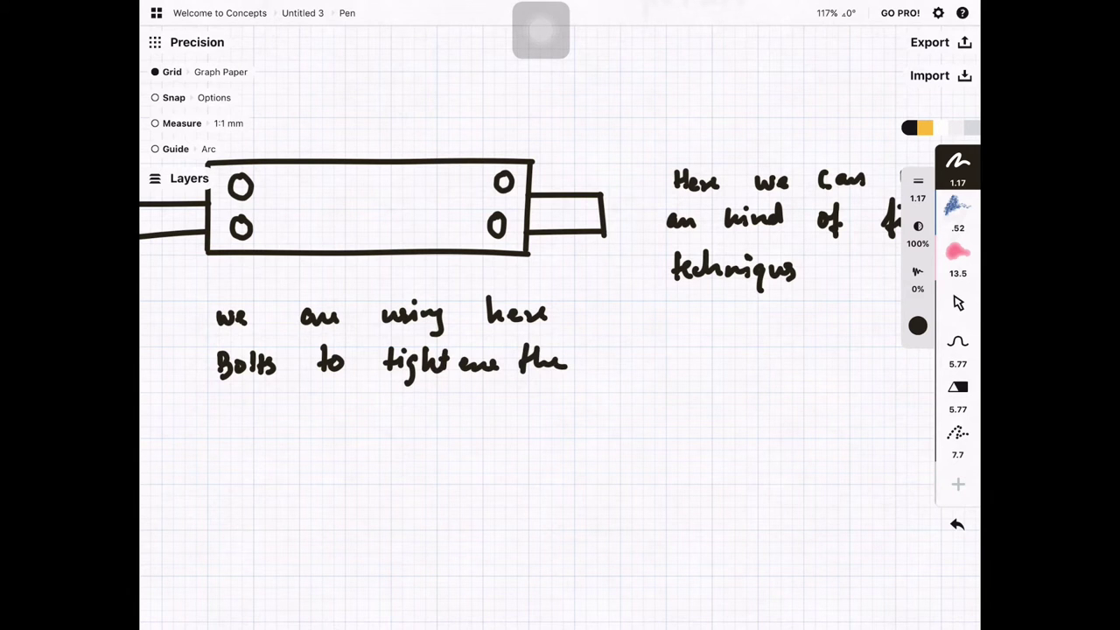
{"action": "left_click_drag", "start_coordinate": [507, 340], "coordinate": [500, 371]}
{"action": "mouse_move", "coordinate": [245, 394]}
{"action": "left_mouse_down"}
{"action": "mouse_move", "coordinate": [231, 439]}
{"action": "mouse_move", "coordinate": [264, 430]}
{"action": "left_mouse_up"}
{"action": "mouse_move", "coordinate": [271, 397]}
{"action": "left_mouse_down"}
{"action": "mouse_move", "coordinate": [269, 432]}
{"action": "mouse_move", "coordinate": [322, 423]}
{"action": "left_mouse_up"}
{"action": "left_click", "coordinate": [332, 422]}
{"action": "scroll", "coordinate": [524, 315], "scroll_direction": "down", "scroll_amount": 2}
Step: Draw the top-view rectangle at 71% smoothing, then a central circle at 0% smoothing
{"action": "scroll", "coordinate": [446, 166], "scroll_direction": "down", "scroll_amount": 1}
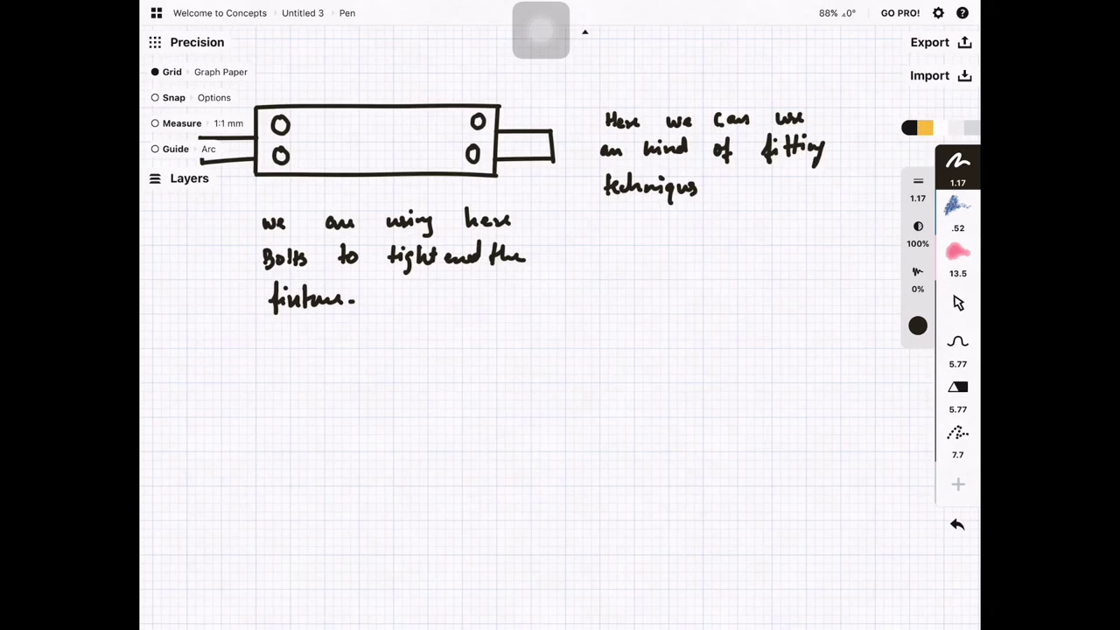
{"action": "scroll", "coordinate": [525, 315], "scroll_direction": "up", "scroll_amount": 3}
{"action": "scroll", "coordinate": [524, 263], "scroll_direction": "up", "scroll_amount": 3}
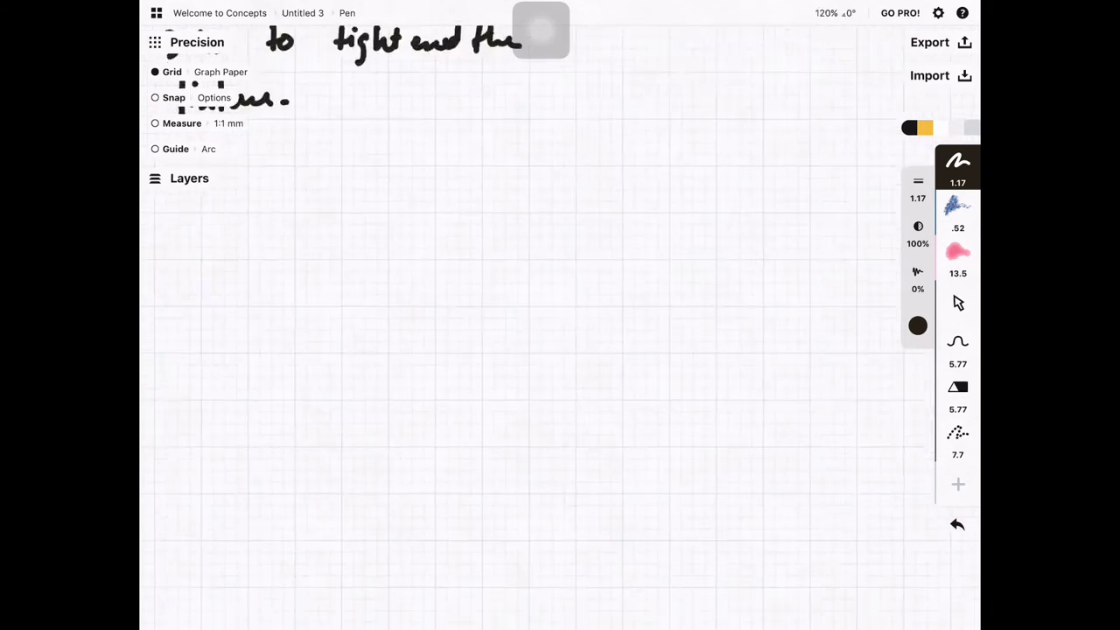
{"action": "scroll", "coordinate": [524, 262], "scroll_direction": "down", "scroll_amount": 3}
{"action": "scroll", "coordinate": [560, 315], "scroll_direction": "down", "scroll_amount": 2}
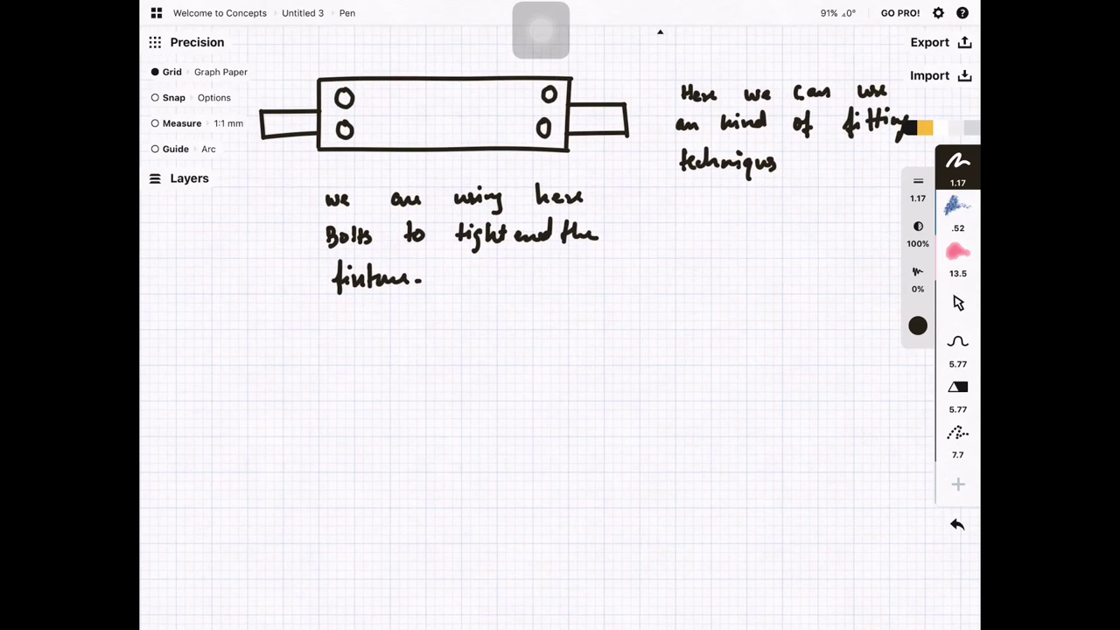
{"action": "scroll", "coordinate": [560, 314], "scroll_direction": "right", "scroll_amount": 2}
{"action": "left_click_drag", "start_coordinate": [700, 224], "coordinate": [819, 225]}
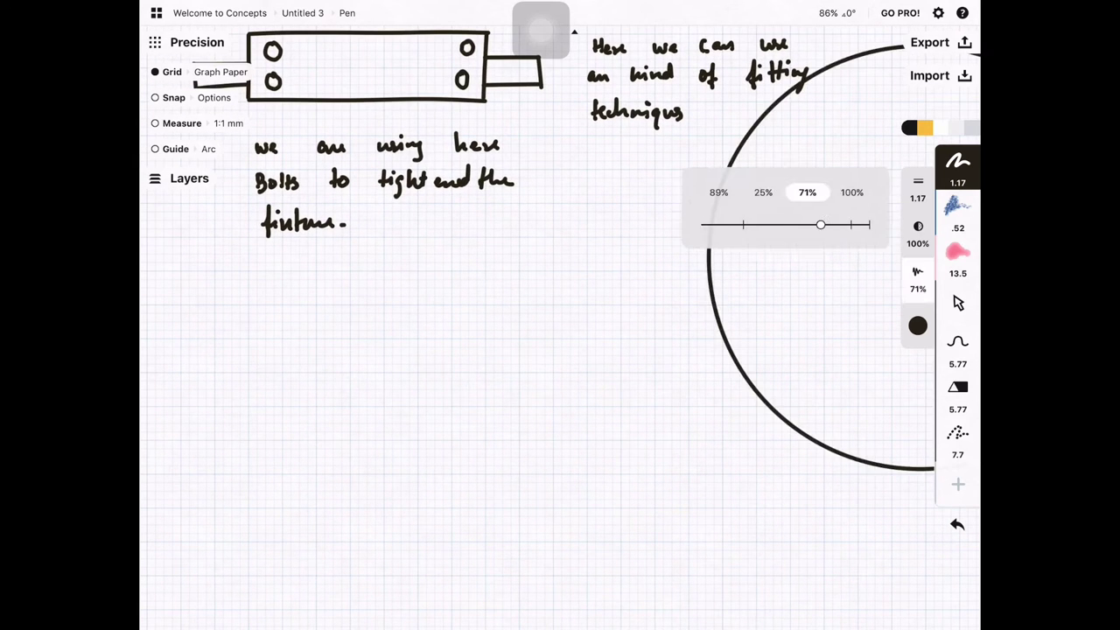
{"action": "left_click_drag", "start_coordinate": [316, 307], "coordinate": [317, 404]}
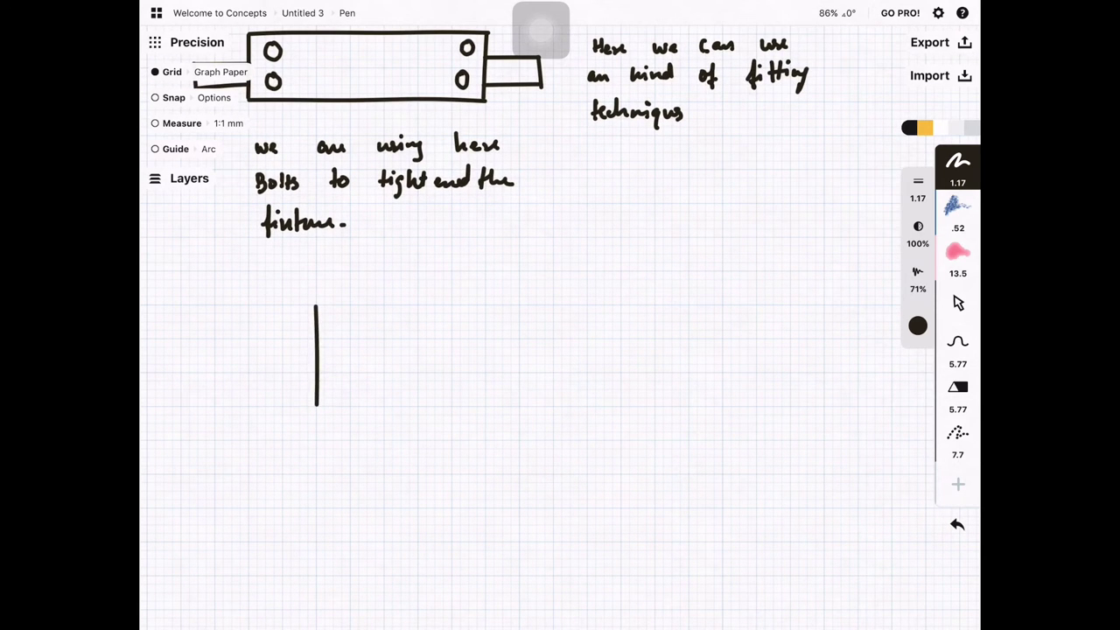
{"action": "mouse_move", "coordinate": [316, 306]}
{"action": "left_mouse_down"}
{"action": "mouse_move", "coordinate": [452, 306]}
{"action": "mouse_move", "coordinate": [454, 407]}
{"action": "mouse_move", "coordinate": [315, 404]}
{"action": "left_mouse_up"}
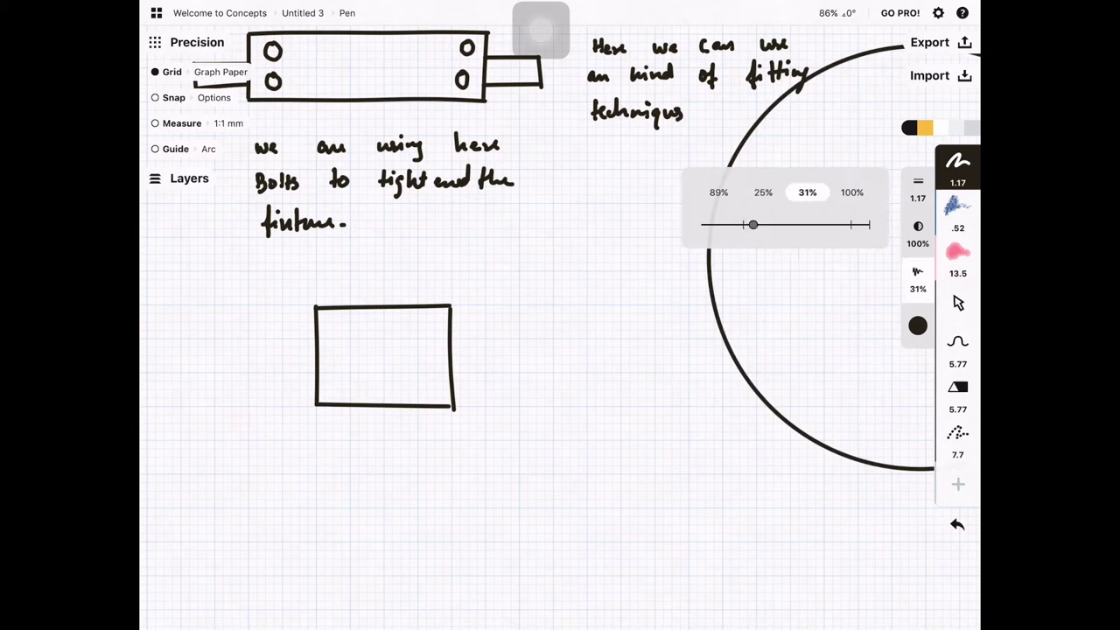
{"action": "left_click_drag", "start_coordinate": [917, 278], "coordinate": [702, 225]}
{"action": "left_click_drag", "start_coordinate": [385, 331], "coordinate": [400, 372]}
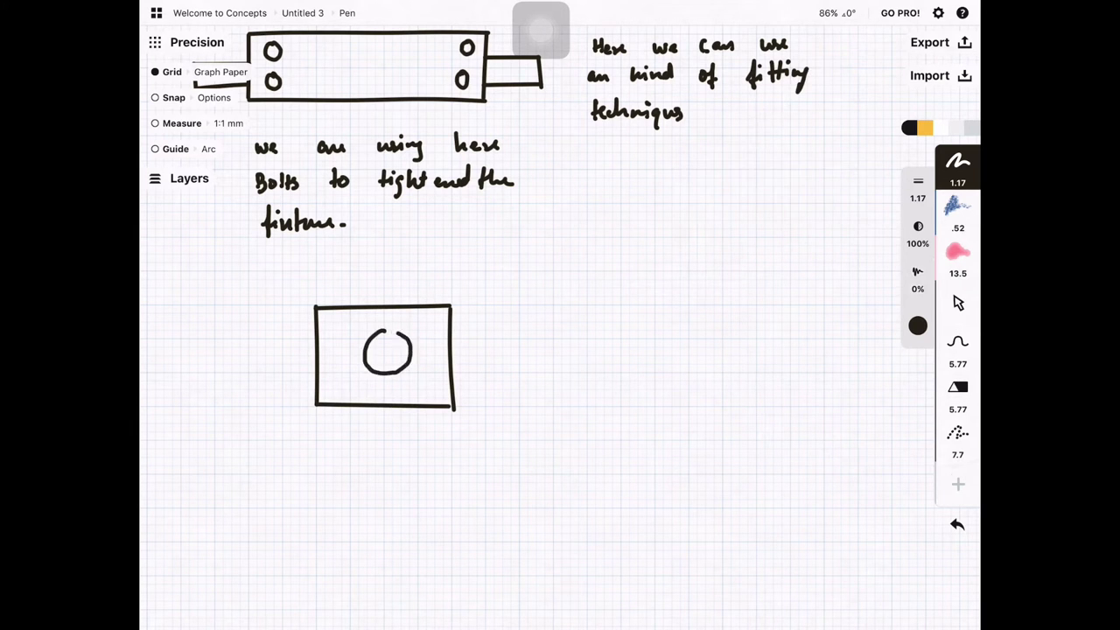
Step: Add dotted bolt outlines at the rectangle's four corners with a smaller dotted brush
{"action": "left_click", "coordinate": [957, 432]}
{"action": "mouse_move", "coordinate": [918, 188]}
{"action": "left_mouse_down"}
{"action": "mouse_move", "coordinate": [782, 224]}
{"action": "mouse_move", "coordinate": [705, 224]}
{"action": "left_mouse_up"}
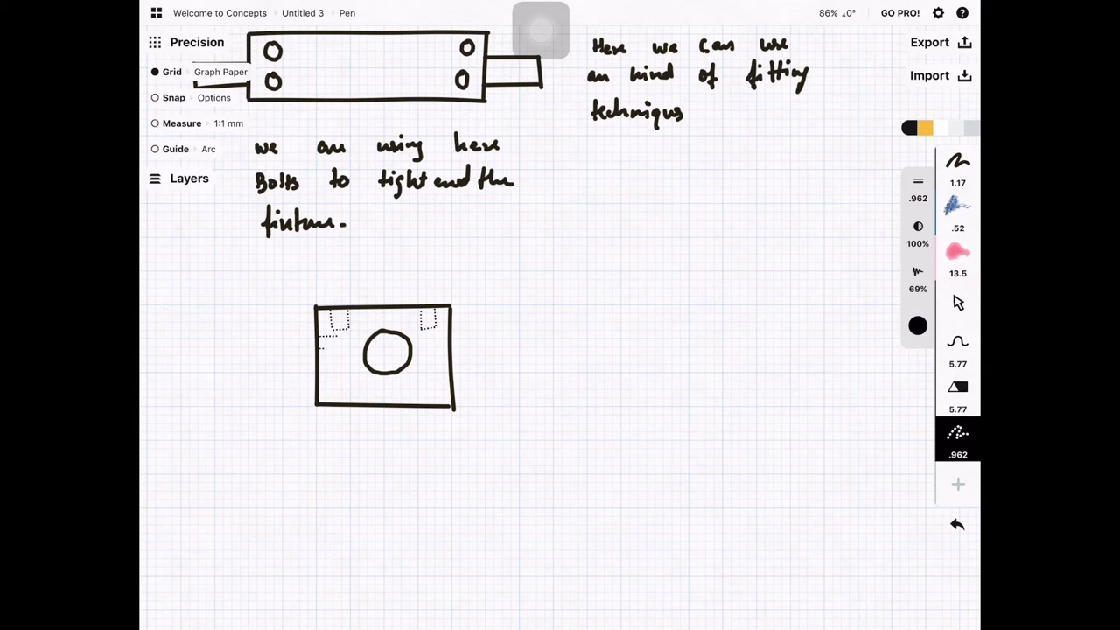
{"action": "left_click_drag", "start_coordinate": [426, 330], "coordinate": [430, 333]}
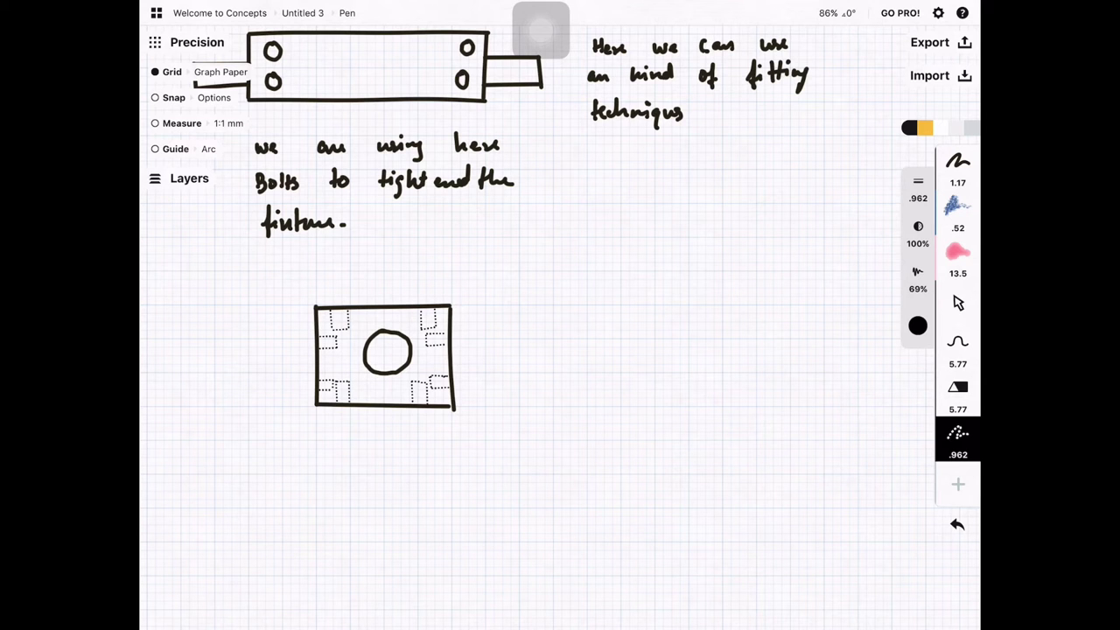
{"action": "left_click", "coordinate": [956, 162]}
{"action": "left_click", "coordinate": [917, 188]}
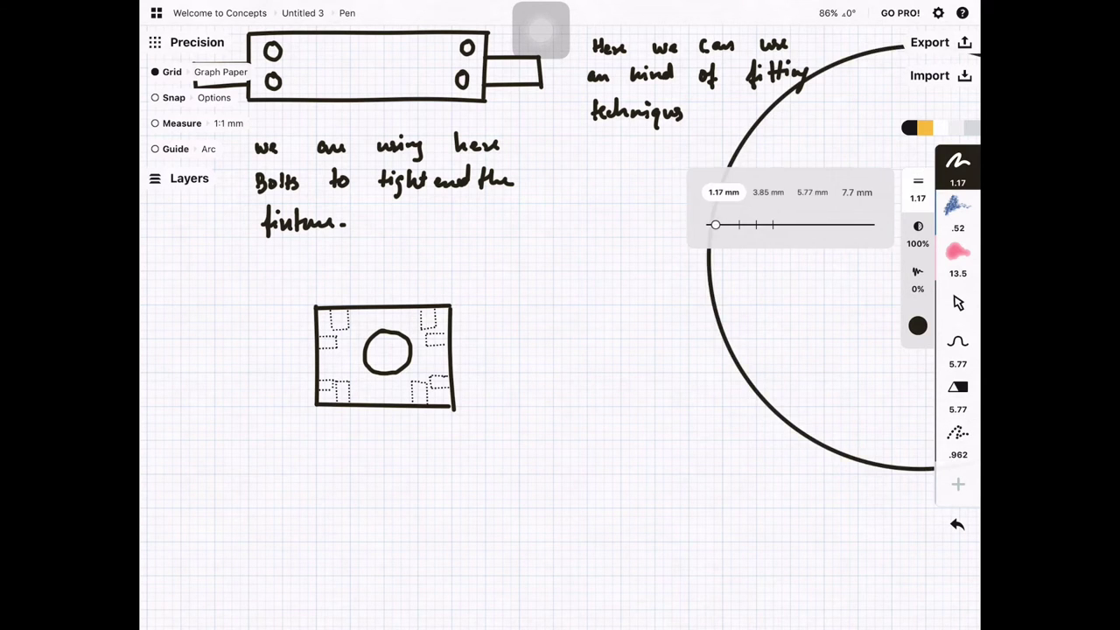
Step: Thin the pen to .456 and handwrite 'this dotted lines are bolts' beside the plate sketch
{"action": "left_click_drag", "start_coordinate": [712, 224], "coordinate": [704, 225]}
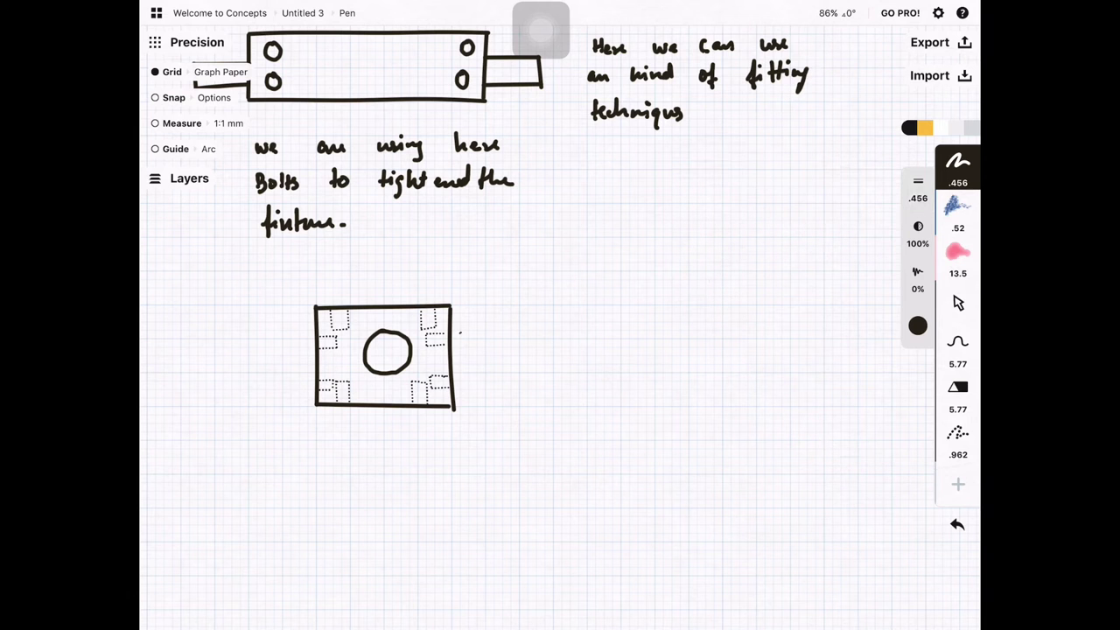
{"action": "left_click_drag", "start_coordinate": [522, 312], "coordinate": [530, 323]}
{"action": "scroll", "coordinate": [589, 320], "scroll_direction": "up", "scroll_amount": 5}
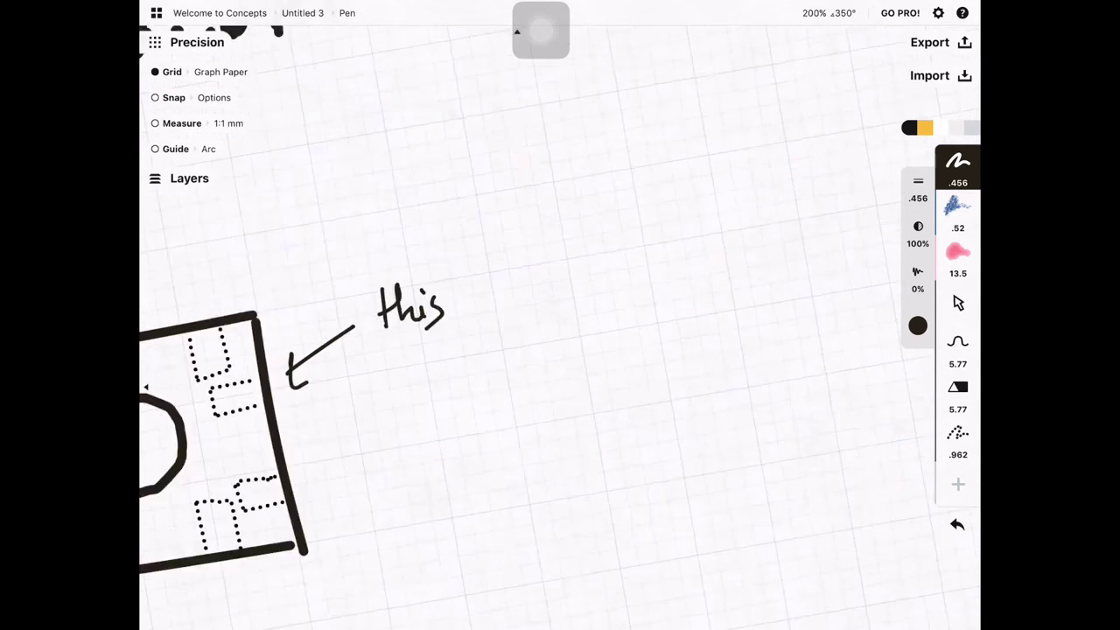
{"action": "mouse_move", "coordinate": [479, 273]}
{"action": "left_mouse_down"}
{"action": "mouse_move", "coordinate": [495, 302]}
{"action": "mouse_move", "coordinate": [533, 289]}
{"action": "mouse_move", "coordinate": [549, 265]}
{"action": "mouse_move", "coordinate": [618, 285]}
{"action": "mouse_move", "coordinate": [737, 278]}
{"action": "left_mouse_up"}
{"action": "mouse_move", "coordinate": [371, 345]}
{"action": "left_mouse_down"}
{"action": "mouse_move", "coordinate": [378, 385]}
{"action": "mouse_move", "coordinate": [398, 381]}
{"action": "left_mouse_up"}
{"action": "mouse_move", "coordinate": [412, 343]}
{"action": "left_mouse_down"}
{"action": "mouse_move", "coordinate": [415, 378]}
{"action": "mouse_move", "coordinate": [439, 375]}
{"action": "left_mouse_up"}
{"action": "mouse_move", "coordinate": [474, 368]}
{"action": "left_mouse_down"}
{"action": "mouse_move", "coordinate": [504, 362]}
{"action": "mouse_move", "coordinate": [495, 374]}
{"action": "left_mouse_up"}
Step: Draw an arrow pointing to the plate and undo the stray extra word
{"action": "left_click_drag", "start_coordinate": [546, 330], "coordinate": [548, 361]}
{"action": "mouse_move", "coordinate": [556, 329]}
{"action": "left_mouse_down"}
{"action": "mouse_move", "coordinate": [569, 358]}
{"action": "mouse_move", "coordinate": [574, 338]}
{"action": "mouse_move", "coordinate": [689, 341]}
{"action": "left_mouse_up"}
{"action": "key", "text": "ctrl+z"}
{"action": "key", "text": "ctrl+z"}
{"action": "scroll", "coordinate": [560, 350], "scroll_direction": "down", "scroll_amount": 5}
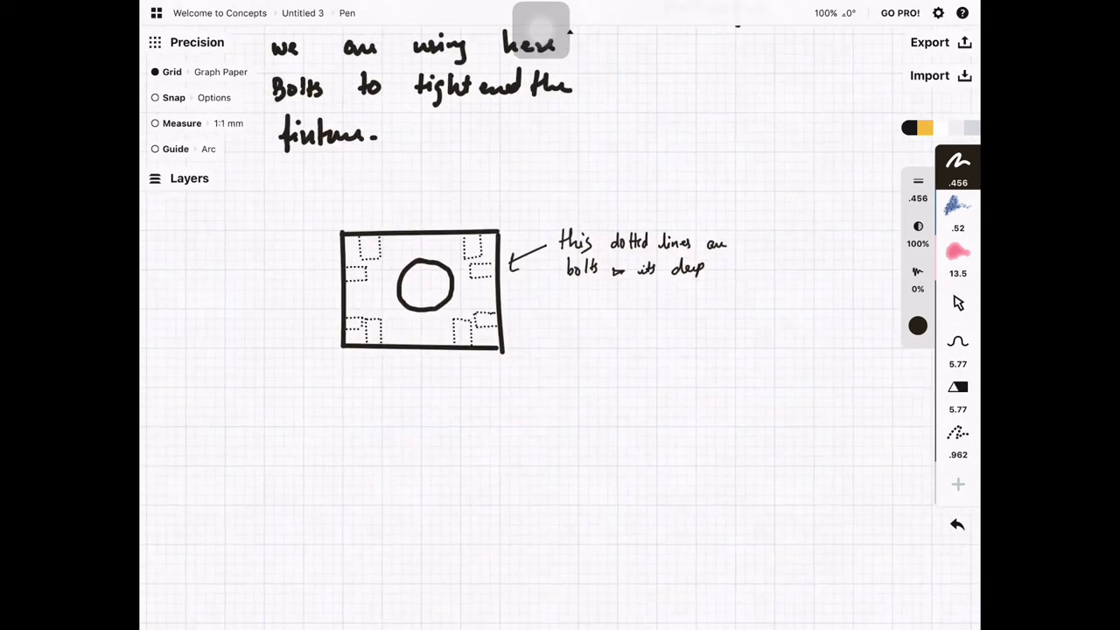
{"action": "scroll", "coordinate": [560, 349], "scroll_direction": "up", "scroll_amount": 1}
Step: Zoom out to view the whole sheet and thicken the pen to 3.57
{"action": "left_click", "coordinate": [918, 188]}
{"action": "left_click", "coordinate": [718, 191]}
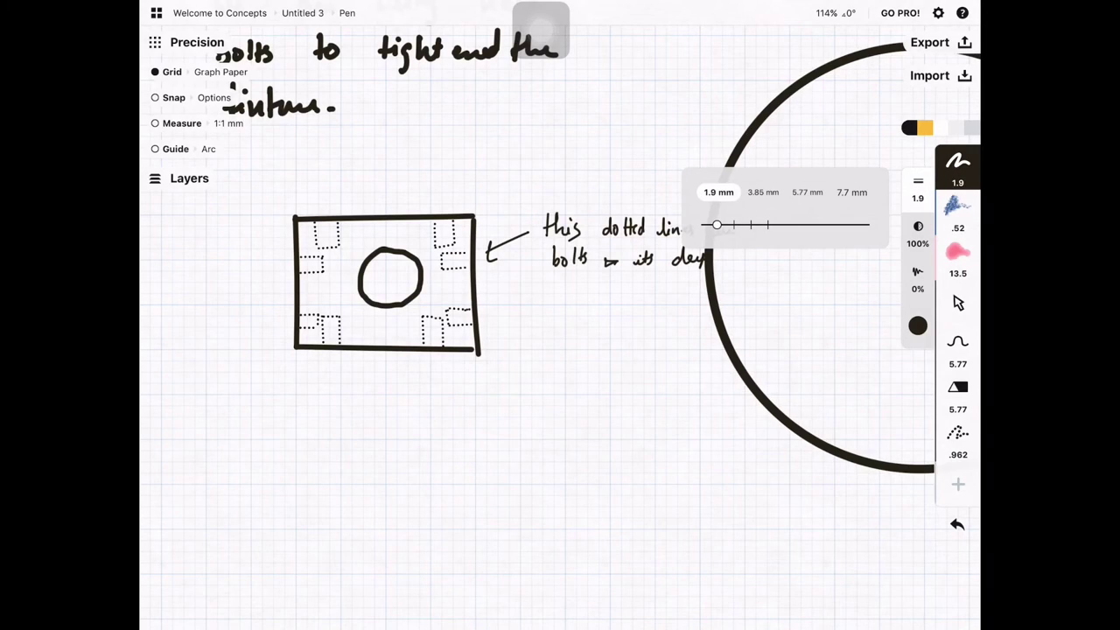
{"action": "left_click_drag", "start_coordinate": [716, 225], "coordinate": [706, 224]}
{"action": "scroll", "coordinate": [560, 350], "scroll_direction": "down", "scroll_amount": 3}
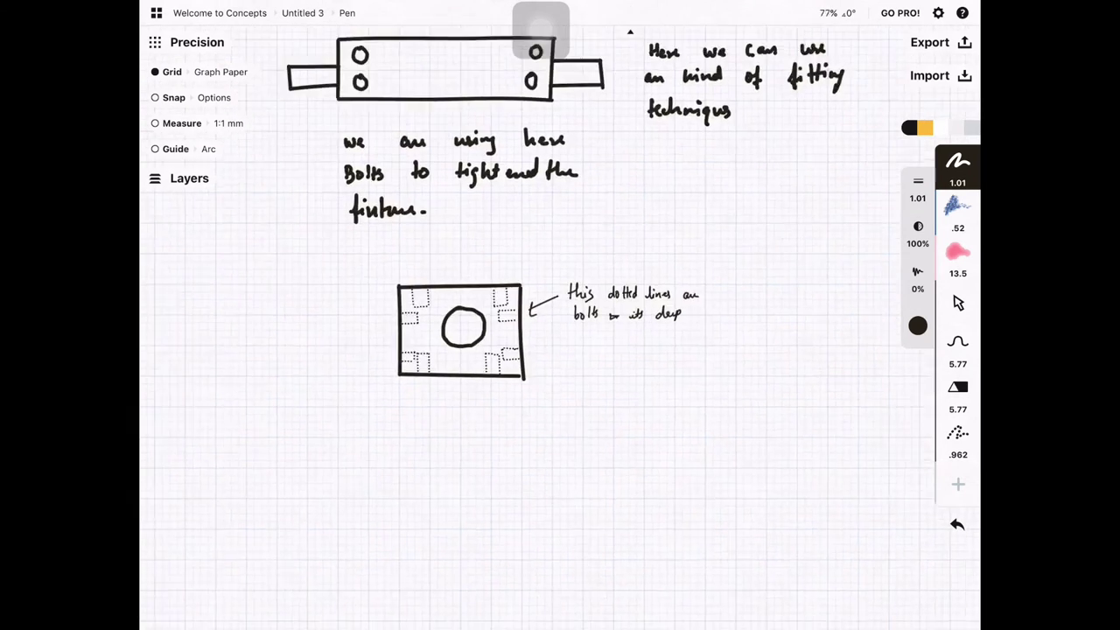
{"action": "scroll", "coordinate": [559, 349], "scroll_direction": "down", "scroll_amount": 1}
{"action": "scroll", "coordinate": [560, 350], "scroll_direction": "down", "scroll_amount": 3}
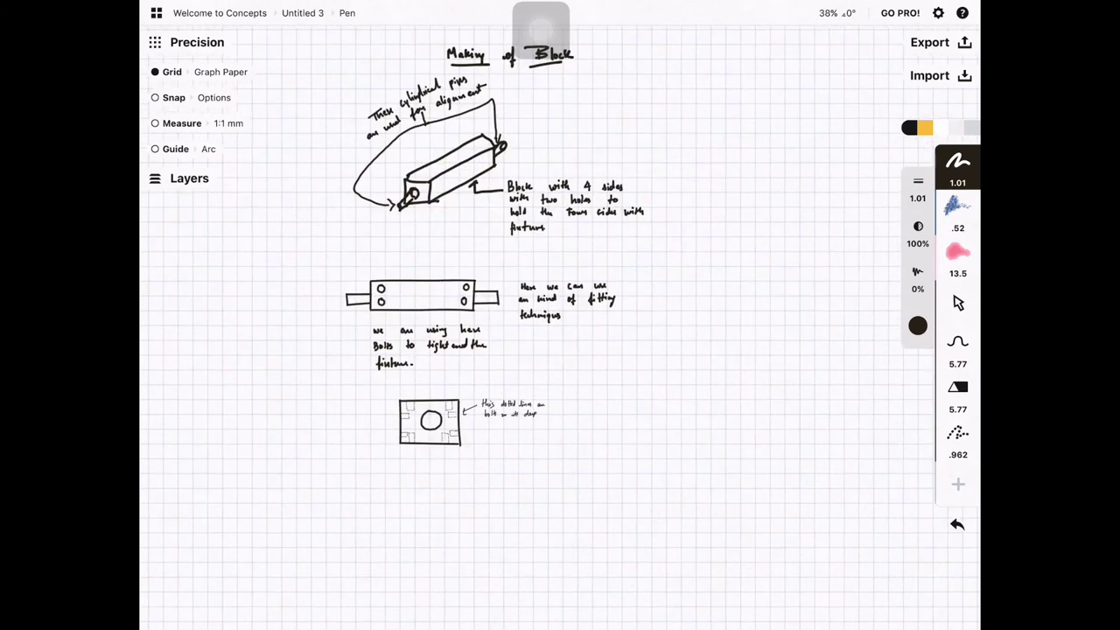
{"action": "scroll", "coordinate": [560, 349], "scroll_direction": "up", "scroll_amount": 1}
{"action": "left_click", "coordinate": [918, 188]}
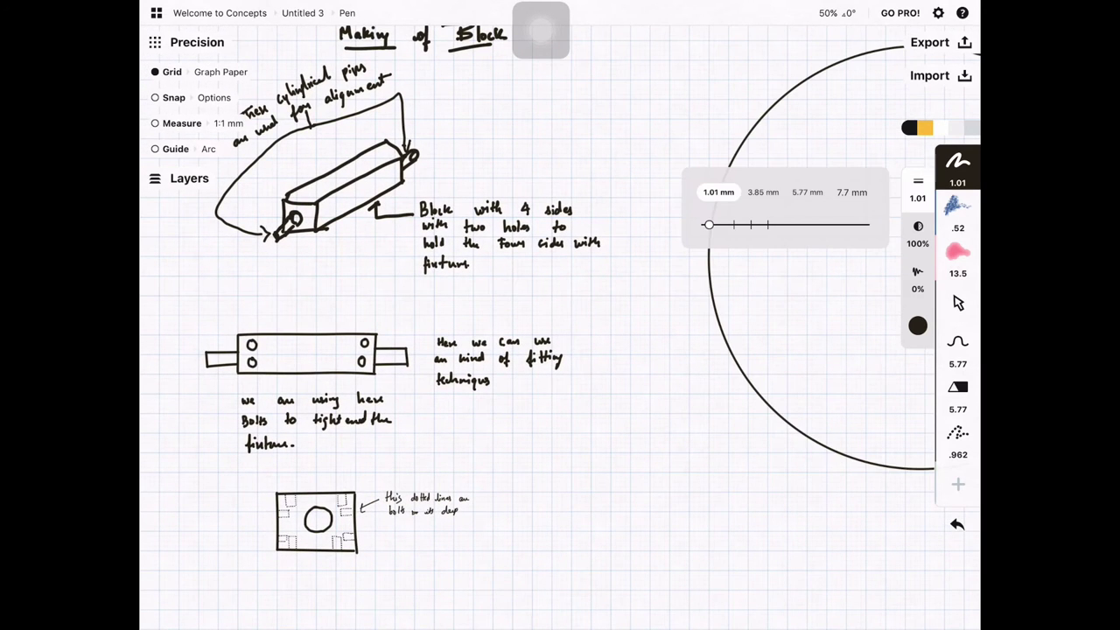
{"action": "left_click_drag", "start_coordinate": [709, 225], "coordinate": [844, 225]}
{"action": "left_click", "coordinate": [917, 278]}
Step: Draw a long vertical divider beside the block notes, then turn smoothing off and thin the pen to 1.06
{"action": "scroll", "coordinate": [541, 93], "scroll_direction": "up", "scroll_amount": 2}
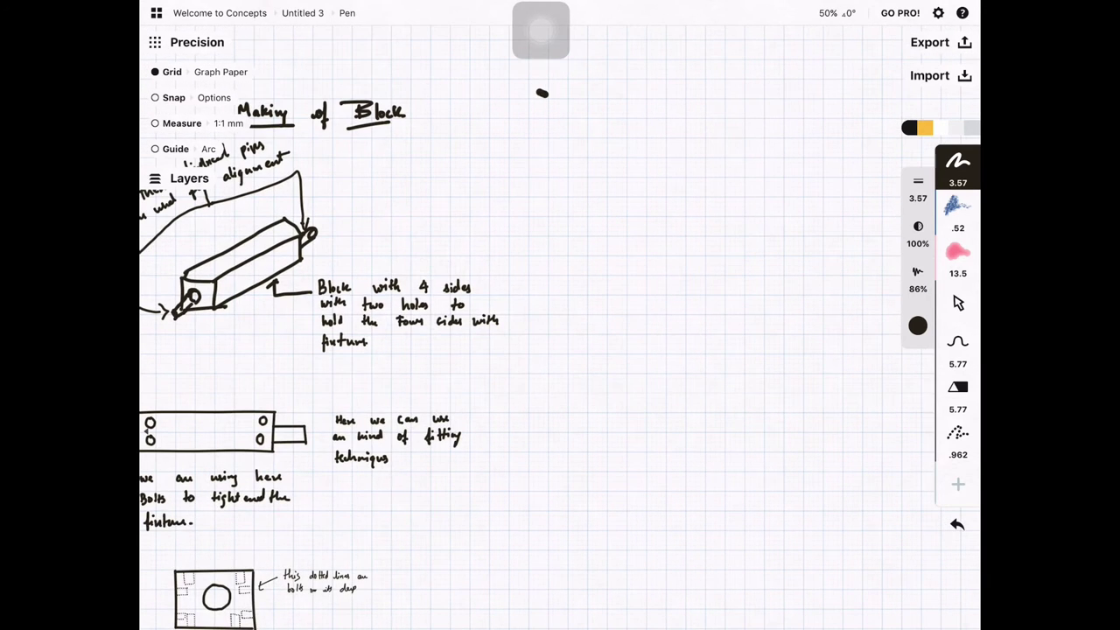
{"action": "left_click_drag", "start_coordinate": [542, 80], "coordinate": [521, 624]}
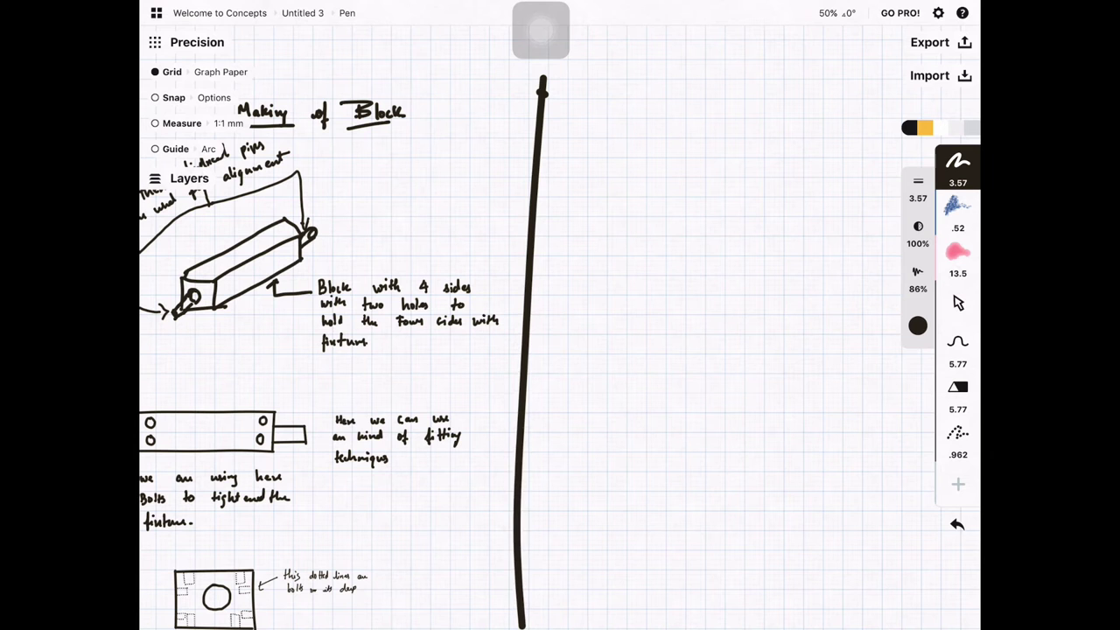
{"action": "left_click", "coordinate": [918, 278]}
{"action": "left_click_drag", "start_coordinate": [859, 225], "coordinate": [708, 225]}
{"action": "left_click", "coordinate": [918, 188]}
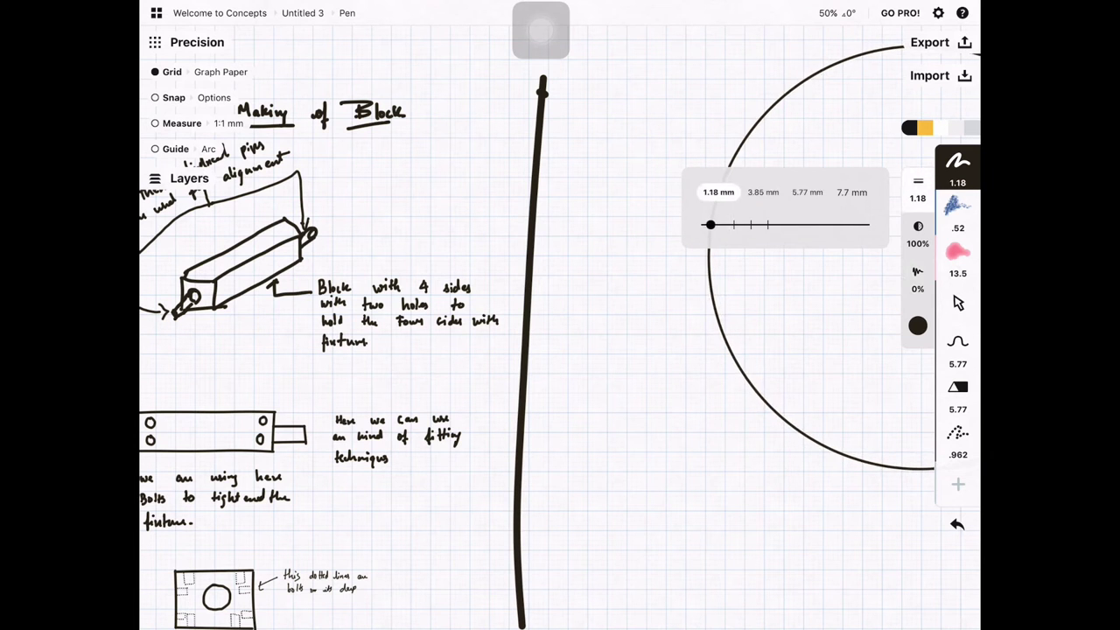
{"action": "scroll", "coordinate": [350, 332], "scroll_direction": "down", "scroll_amount": 3}
{"action": "scroll", "coordinate": [350, 332], "scroll_direction": "up", "scroll_amount": 2}
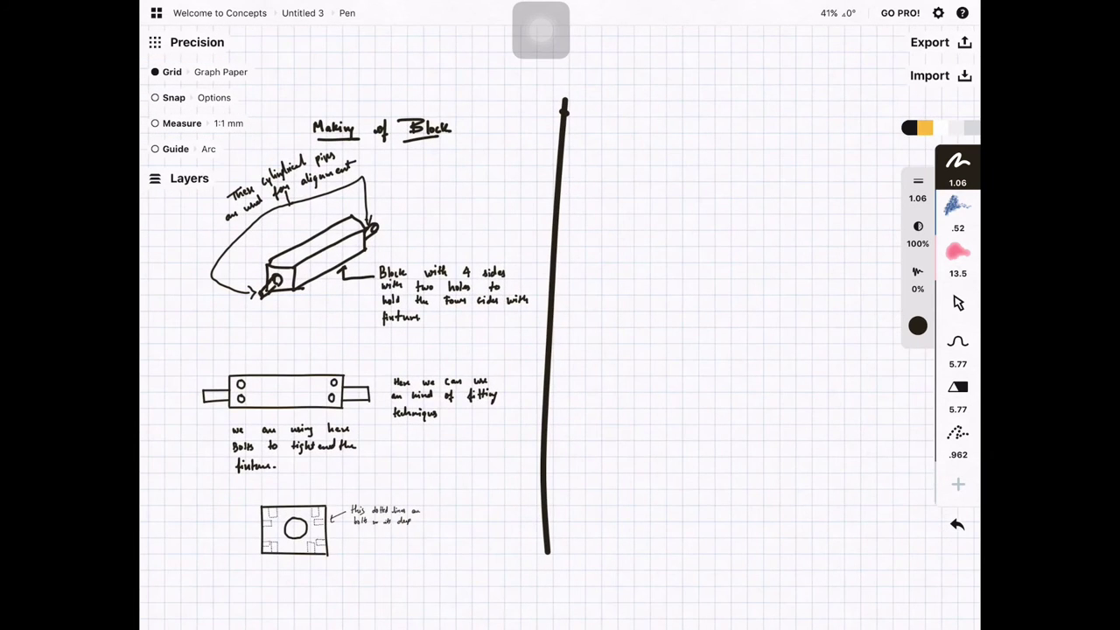
{"action": "scroll", "coordinate": [560, 332], "scroll_direction": "up", "scroll_amount": 5}
{"action": "scroll", "coordinate": [559, 332], "scroll_direction": "left", "scroll_amount": 3}
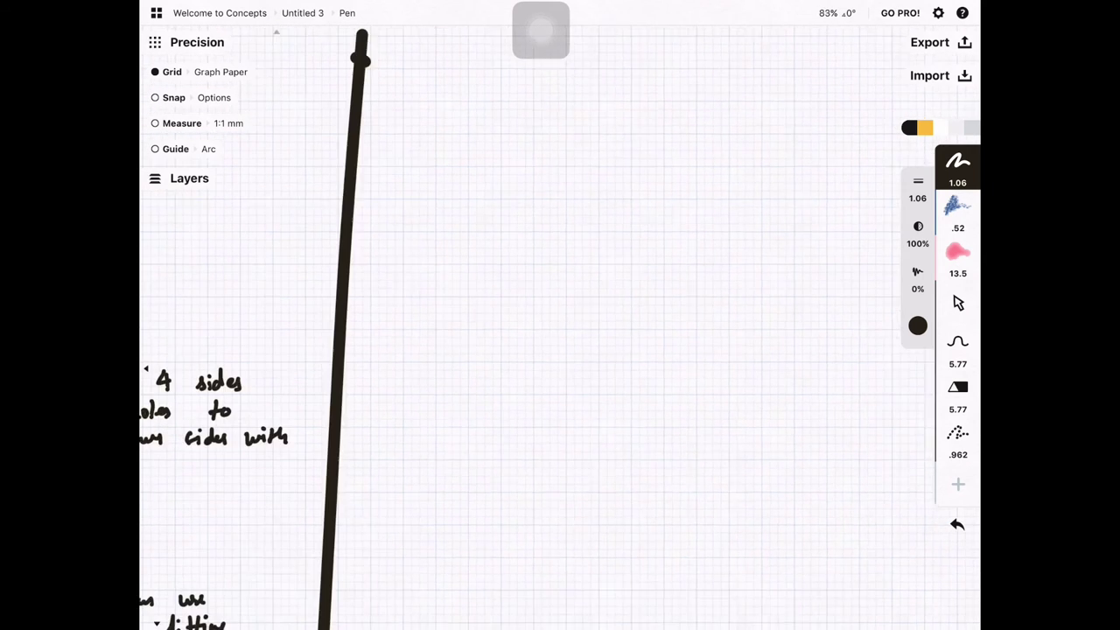
{"action": "scroll", "coordinate": [560, 332], "scroll_direction": "right", "scroll_amount": 5}
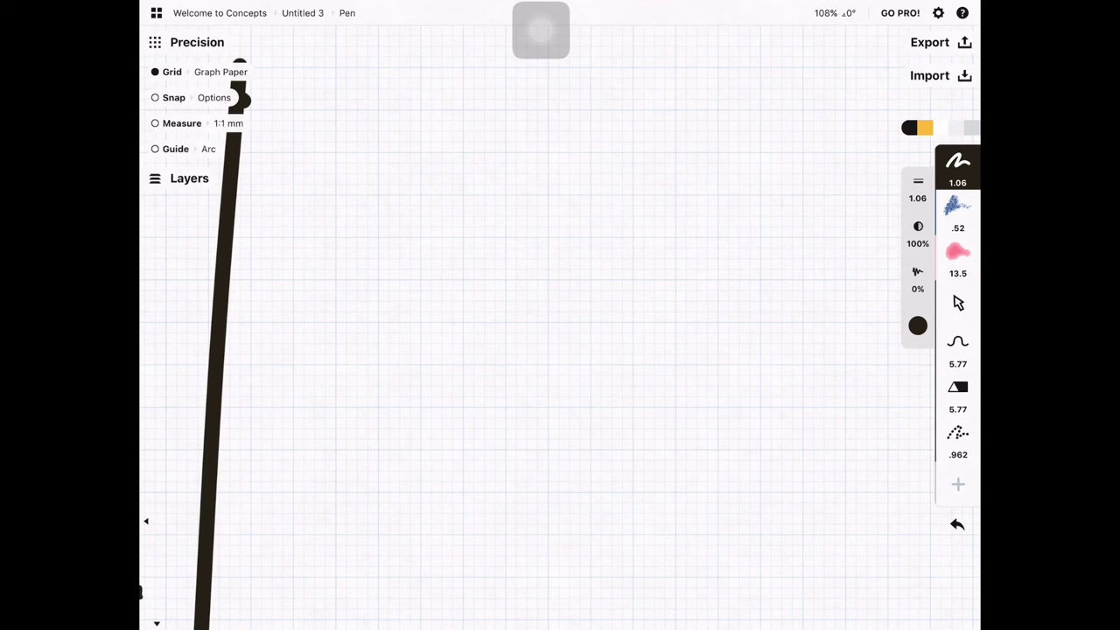
Step: Handwrite the heading 'Designing the upper plates' and underline it
{"action": "mouse_move", "coordinate": [324, 121]}
{"action": "left_mouse_down"}
{"action": "mouse_move", "coordinate": [337, 145]}
{"action": "mouse_move", "coordinate": [411, 146]}
{"action": "mouse_move", "coordinate": [435, 132]}
{"action": "mouse_move", "coordinate": [496, 149]}
{"action": "mouse_move", "coordinate": [499, 168]}
{"action": "left_mouse_up"}
{"action": "mouse_move", "coordinate": [542, 116]}
{"action": "left_mouse_down"}
{"action": "mouse_move", "coordinate": [551, 149]}
{"action": "mouse_move", "coordinate": [583, 143]}
{"action": "left_mouse_up"}
{"action": "left_click_drag", "start_coordinate": [613, 350], "coordinate": [507, 337]}
{"action": "mouse_move", "coordinate": [497, 115]}
{"action": "left_mouse_down"}
{"action": "mouse_move", "coordinate": [523, 154]}
{"action": "mouse_move", "coordinate": [535, 151]}
{"action": "left_mouse_up"}
{"action": "mouse_move", "coordinate": [537, 115]}
{"action": "left_mouse_down"}
{"action": "mouse_move", "coordinate": [551, 130]}
{"action": "mouse_move", "coordinate": [579, 116]}
{"action": "mouse_move", "coordinate": [635, 150]}
{"action": "left_mouse_up"}
{"action": "mouse_move", "coordinate": [647, 105]}
{"action": "left_mouse_down"}
{"action": "mouse_move", "coordinate": [672, 131]}
{"action": "mouse_move", "coordinate": [680, 122]}
{"action": "left_mouse_up"}
{"action": "left_click_drag", "start_coordinate": [682, 111], "coordinate": [704, 133]}
{"action": "scroll", "coordinate": [560, 350], "scroll_direction": "down", "scroll_amount": 2}
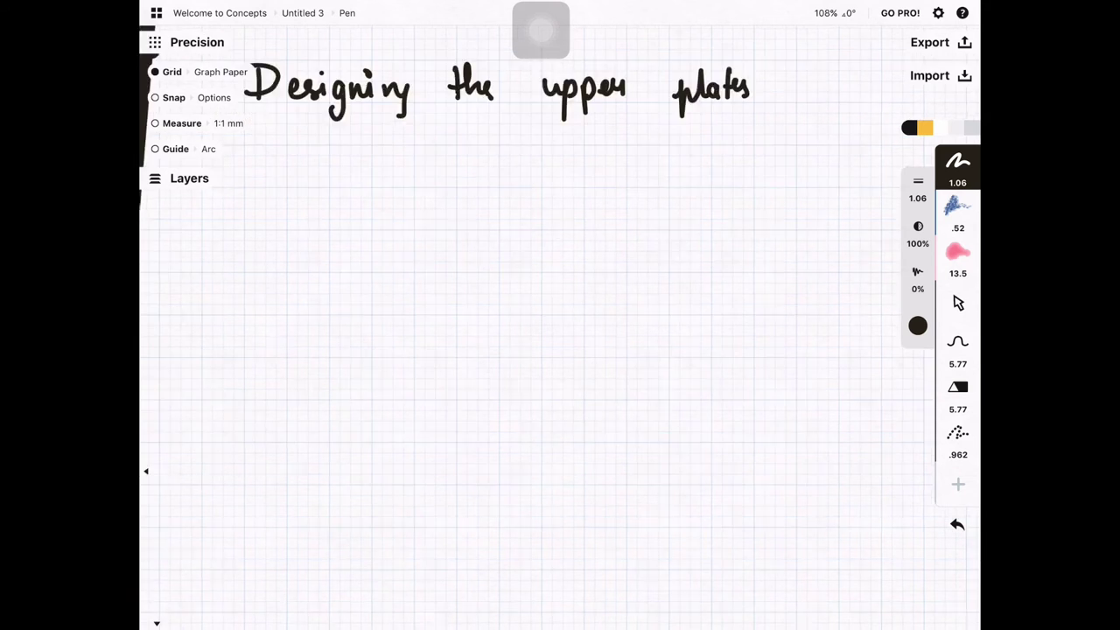
{"action": "left_click_drag", "start_coordinate": [525, 350], "coordinate": [550, 330]}
{"action": "left_click_drag", "start_coordinate": [302, 160], "coordinate": [378, 154]}
{"action": "left_click_drag", "start_coordinate": [447, 158], "coordinate": [698, 157]}
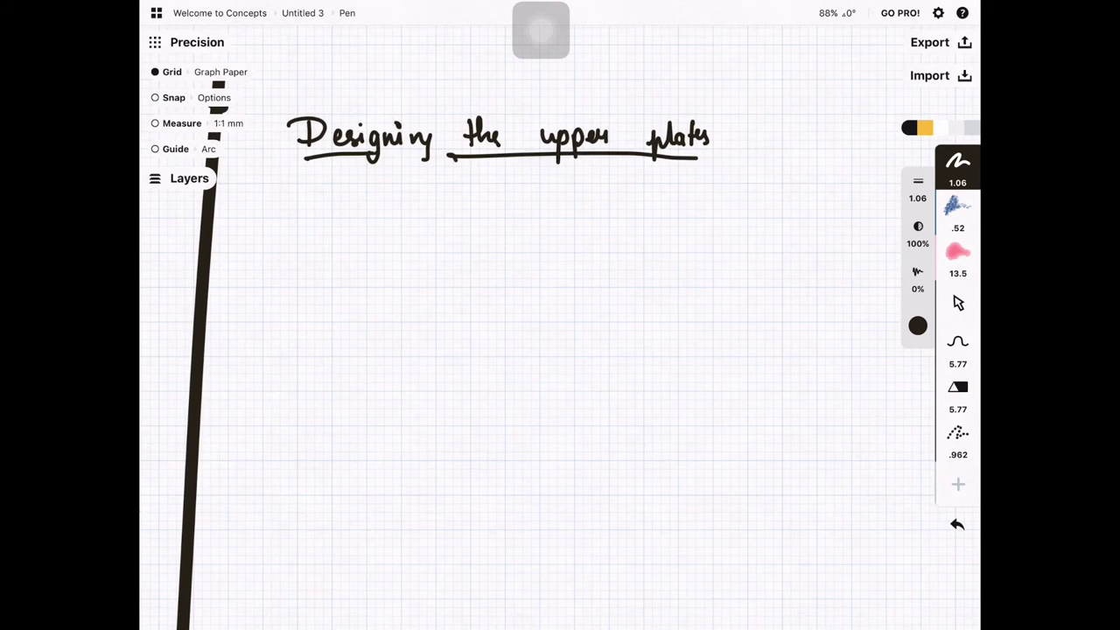
Step: Raise pen smoothing to 97% and set the pen size to 1.73
{"action": "scroll", "coordinate": [144, 430], "scroll_direction": "down", "scroll_amount": 1}
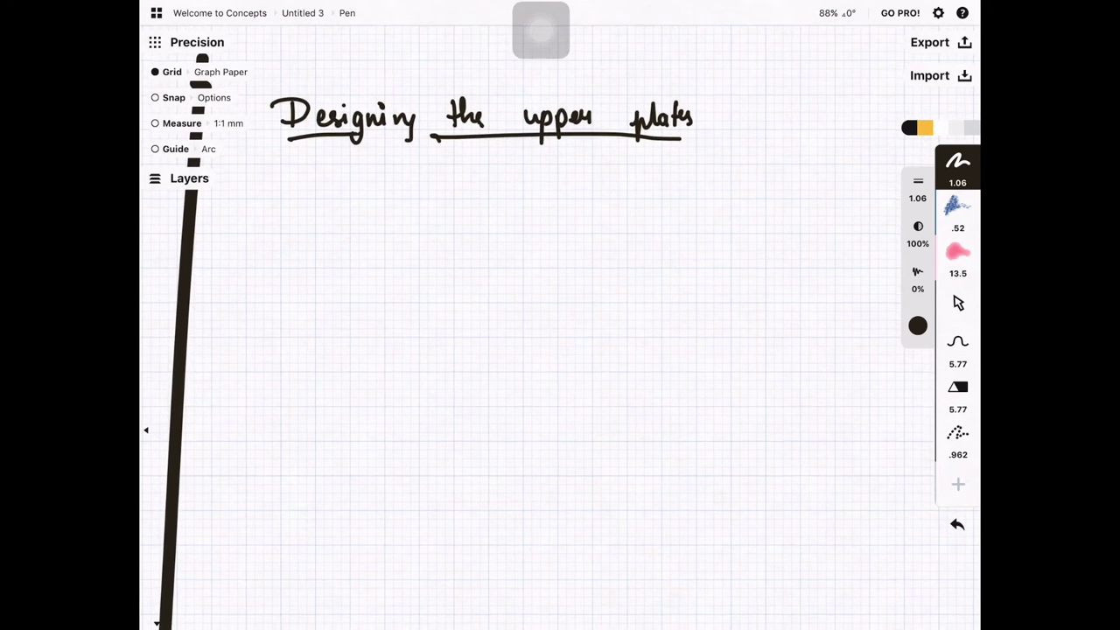
{"action": "left_click", "coordinate": [917, 271]}
{"action": "left_click_drag", "start_coordinate": [705, 225], "coordinate": [864, 225]}
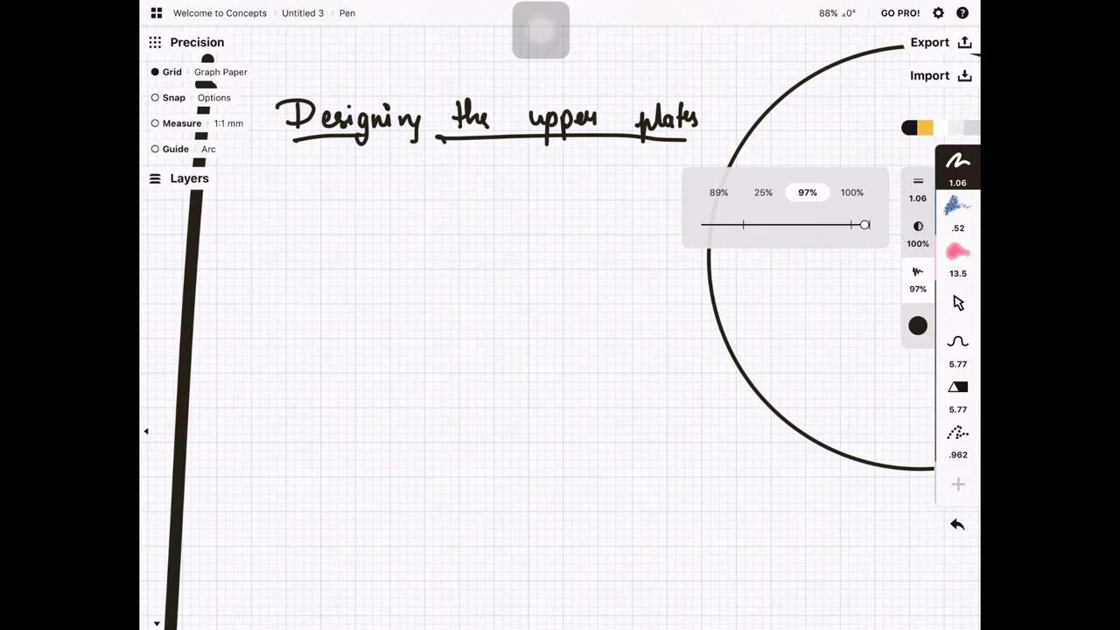
{"action": "left_click", "coordinate": [918, 189]}
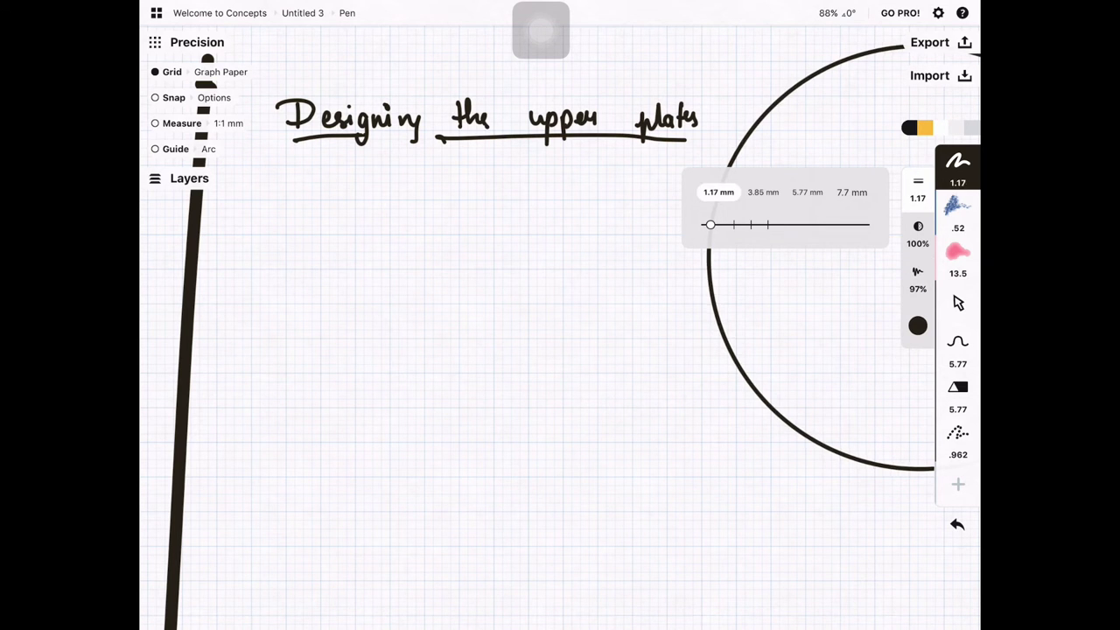
{"action": "left_click_drag", "start_coordinate": [708, 225], "coordinate": [715, 225]}
{"action": "left_click", "coordinate": [957, 523]}
Step: Draw a wide rectangle and a taller one beneath it, then reduce the pen to .997
{"action": "left_click_drag", "start_coordinate": [320, 235], "coordinate": [320, 306]}
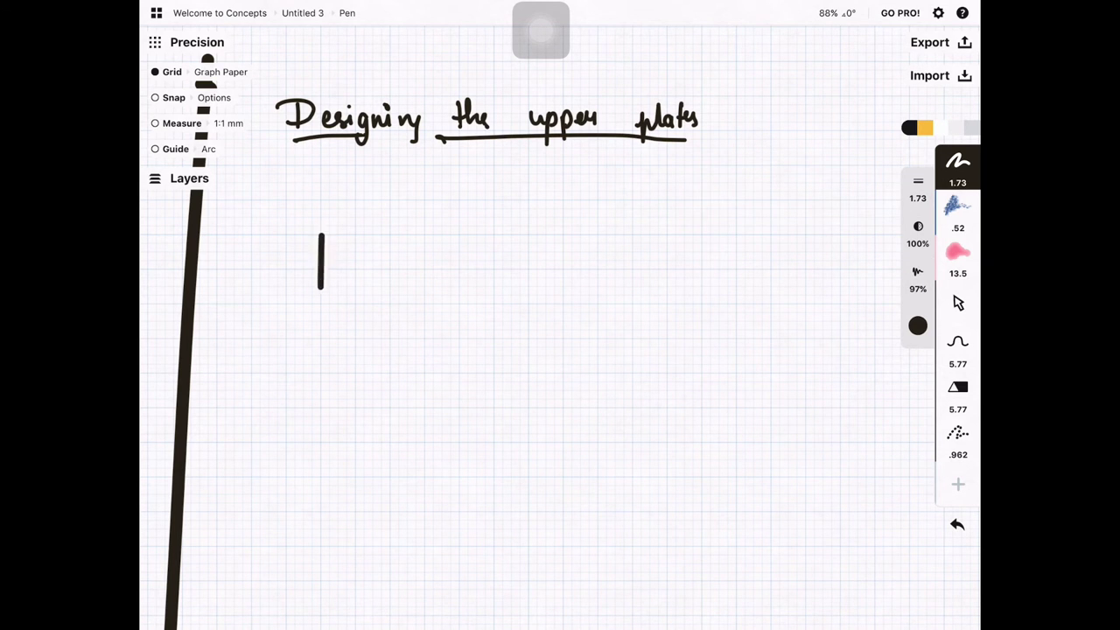
{"action": "left_click_drag", "start_coordinate": [320, 234], "coordinate": [702, 235]}
{"action": "left_click_drag", "start_coordinate": [320, 306], "coordinate": [702, 304]}
{"action": "left_click_drag", "start_coordinate": [701, 236], "coordinate": [700, 302]}
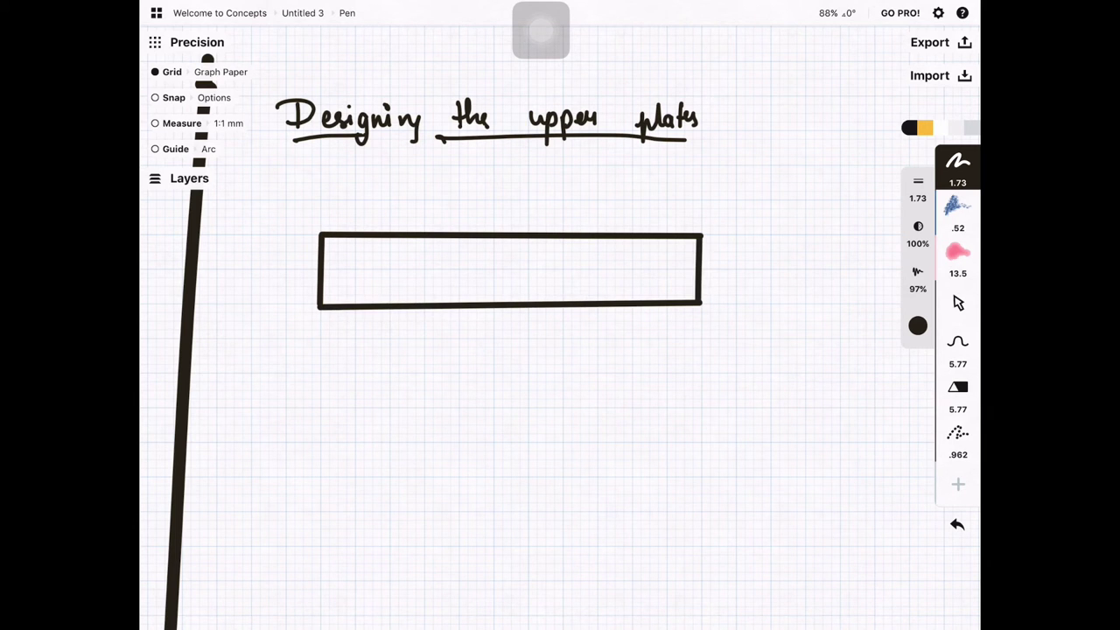
{"action": "left_click_drag", "start_coordinate": [321, 337], "coordinate": [323, 487]}
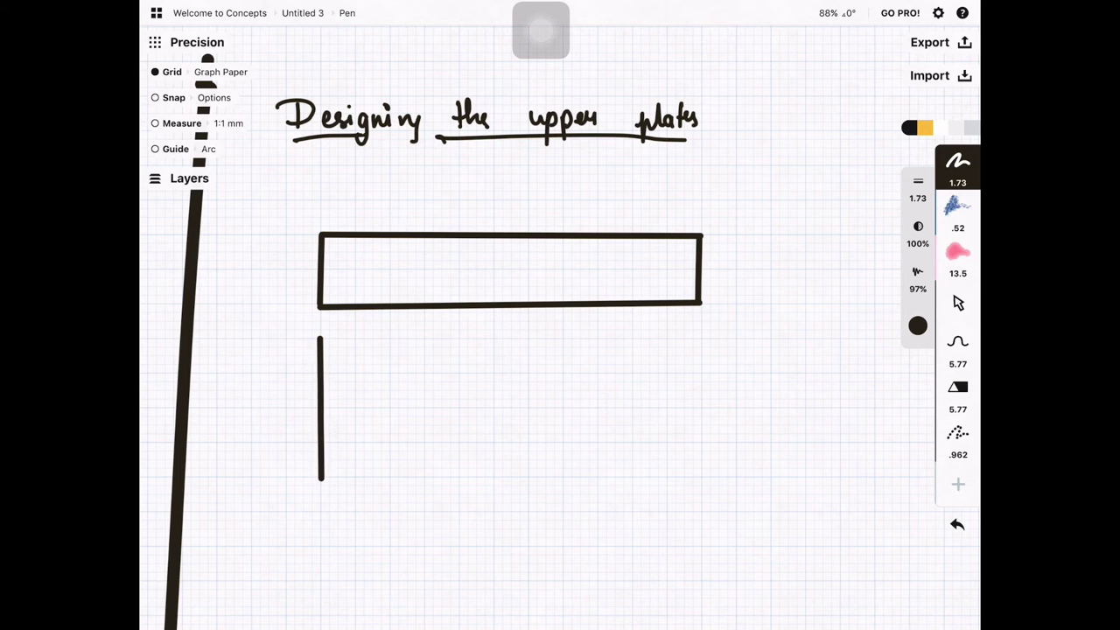
{"action": "left_click_drag", "start_coordinate": [320, 338], "coordinate": [702, 336]}
{"action": "left_click_drag", "start_coordinate": [320, 475], "coordinate": [703, 476]}
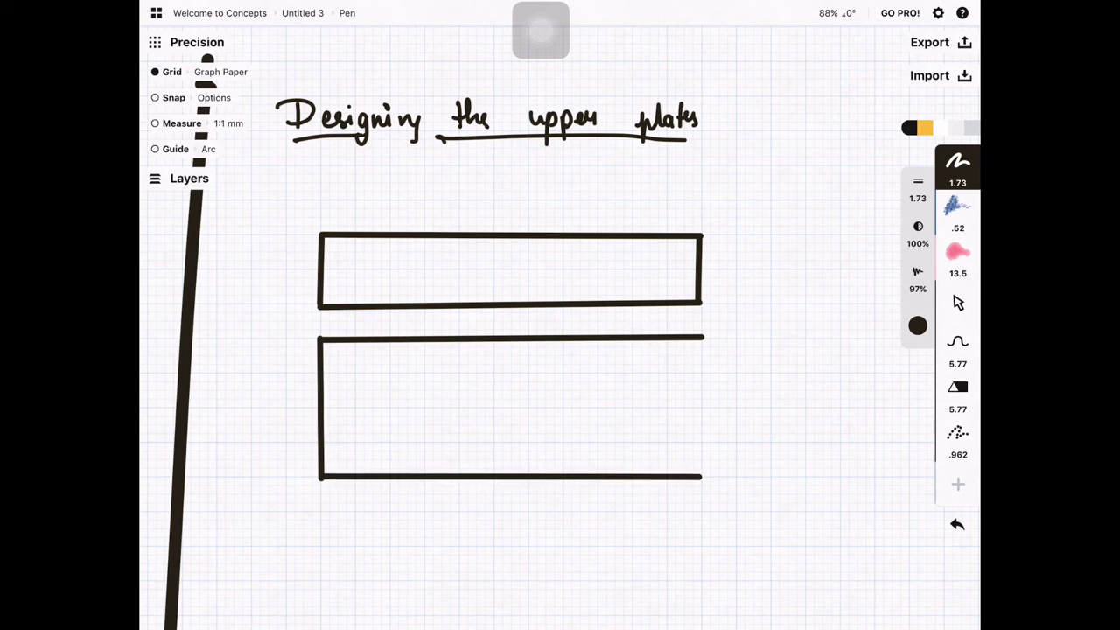
{"action": "mouse_move", "coordinate": [700, 338]}
{"action": "left_mouse_down"}
{"action": "mouse_move", "coordinate": [737, 444]}
{"action": "mouse_move", "coordinate": [700, 477]}
{"action": "left_mouse_up"}
{"action": "left_click", "coordinate": [917, 188]}
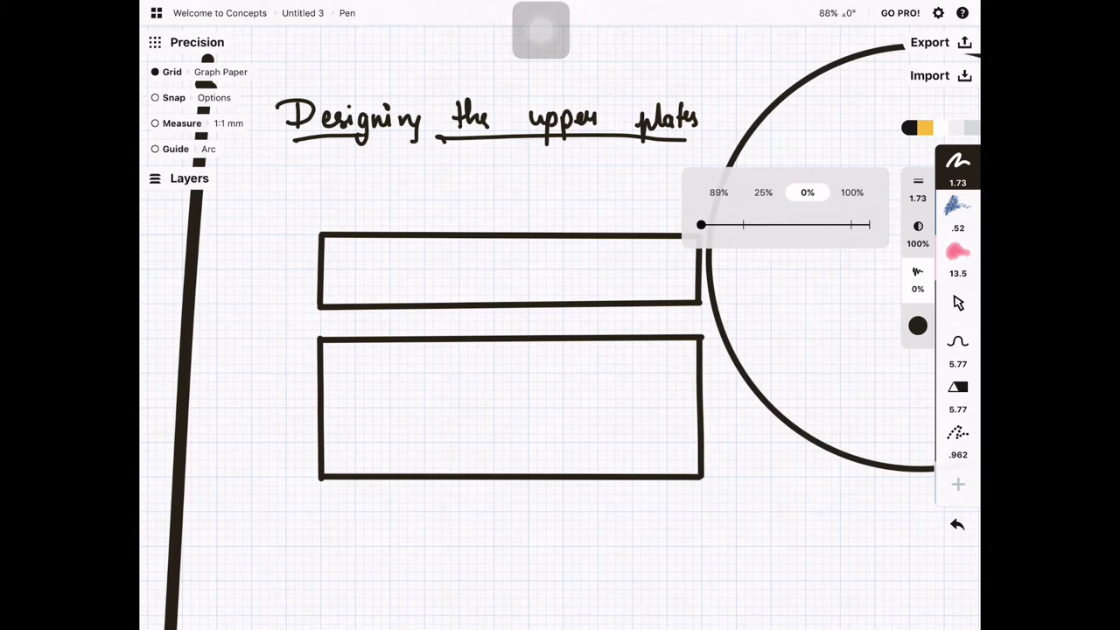
{"action": "left_click_drag", "start_coordinate": [715, 225], "coordinate": [708, 225]}
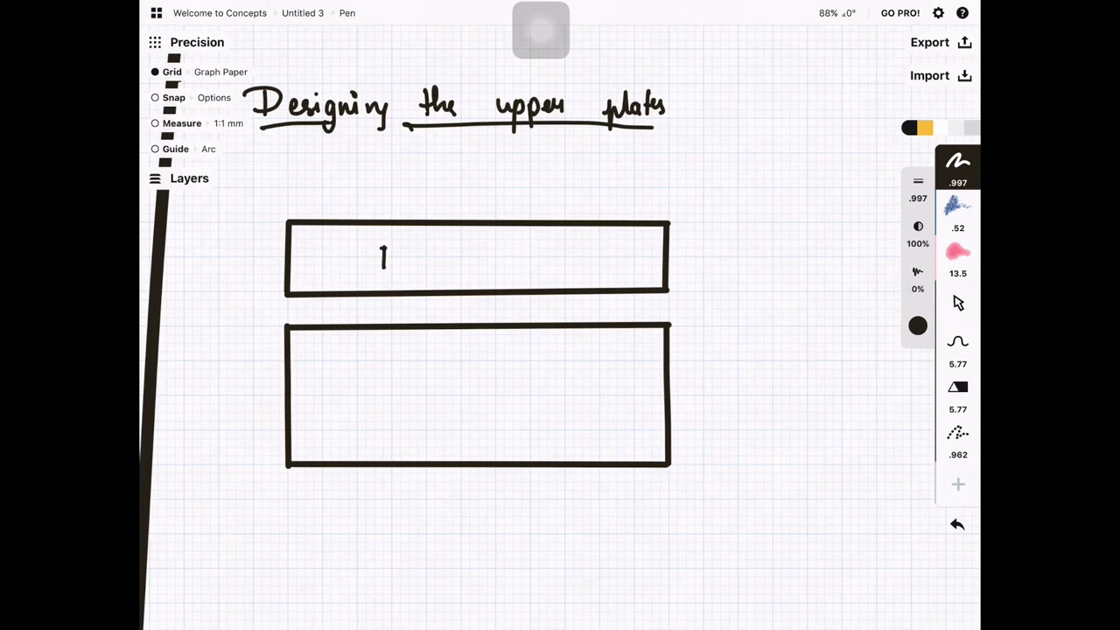
Step: Label the upper box 'Front view' and the lower box 'Top view'
{"action": "left_click_drag", "start_coordinate": [381, 247], "coordinate": [397, 246]}
{"action": "left_click_drag", "start_coordinate": [382, 257], "coordinate": [391, 255]}
{"action": "mouse_move", "coordinate": [394, 267]}
{"action": "left_mouse_down"}
{"action": "mouse_move", "coordinate": [404, 256]}
{"action": "mouse_move", "coordinate": [437, 263]}
{"action": "left_mouse_up"}
{"action": "left_click_drag", "start_coordinate": [434, 257], "coordinate": [523, 256]}
{"action": "left_click_drag", "start_coordinate": [354, 378], "coordinate": [382, 376]}
{"action": "left_click_drag", "start_coordinate": [369, 380], "coordinate": [385, 393]}
{"action": "left_click_drag", "start_coordinate": [455, 382], "coordinate": [467, 383]}
{"action": "left_click", "coordinate": [469, 376]}
{"action": "mouse_move", "coordinate": [470, 386]}
{"action": "left_mouse_down"}
{"action": "mouse_move", "coordinate": [471, 397]}
{"action": "mouse_move", "coordinate": [503, 385]}
{"action": "left_mouse_up"}
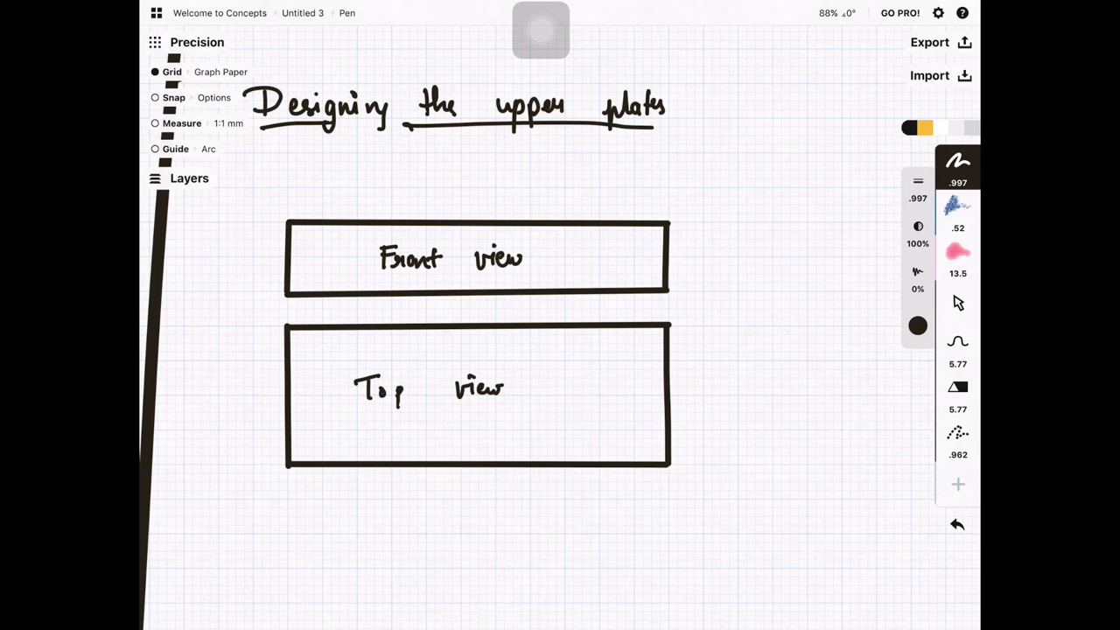
Step: Draw the hidden end bolts with the dotted brush, then return to the solid Pen
{"action": "left_click", "coordinate": [917, 188]}
{"action": "left_click", "coordinate": [958, 435]}
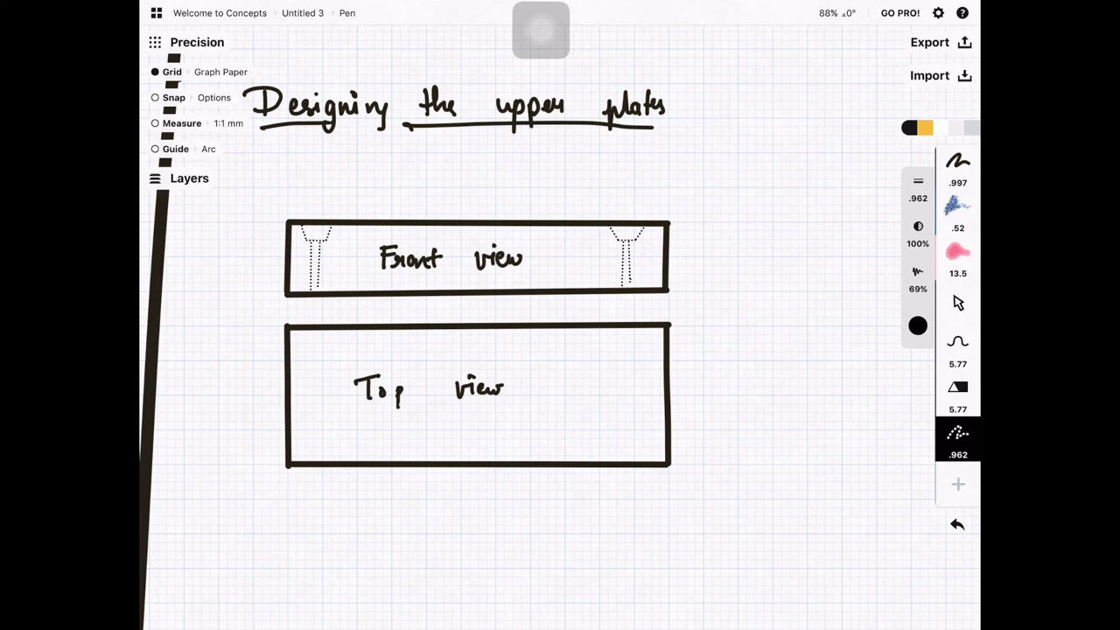
{"action": "left_click", "coordinate": [957, 161]}
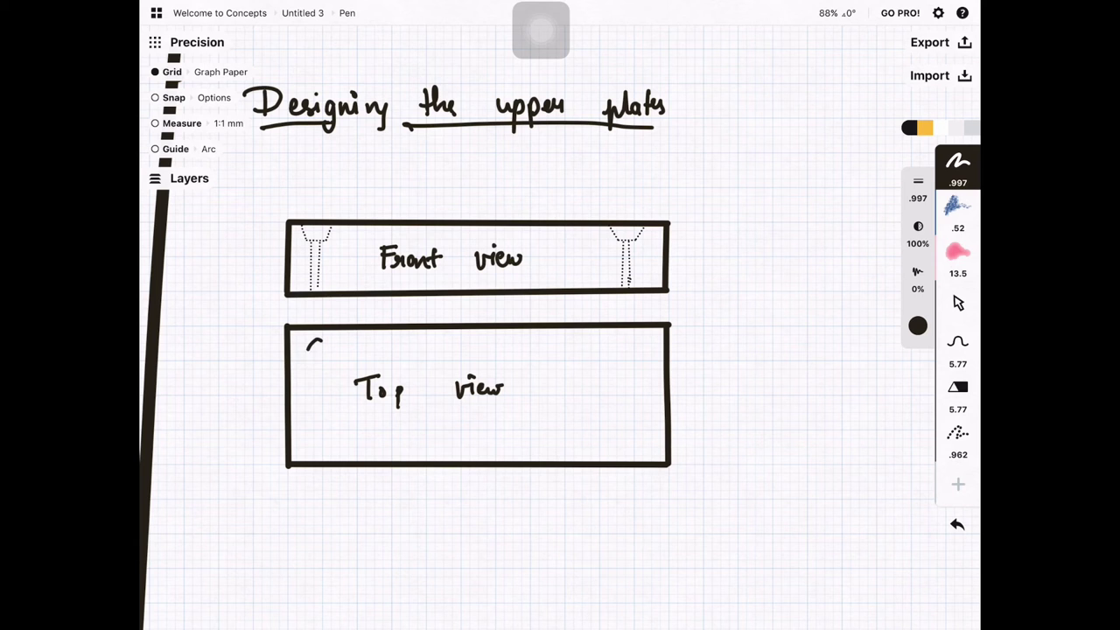
Step: Draw four corner bolt-hole circles with centre marks in the Top view
{"action": "left_click_drag", "start_coordinate": [307, 350], "coordinate": [333, 348]}
{"action": "mouse_move", "coordinate": [320, 419]}
{"action": "left_mouse_down"}
{"action": "mouse_move", "coordinate": [311, 450]}
{"action": "mouse_move", "coordinate": [325, 422]}
{"action": "left_mouse_up"}
{"action": "left_click_drag", "start_coordinate": [321, 432], "coordinate": [320, 445]}
{"action": "mouse_move", "coordinate": [645, 336]}
{"action": "left_mouse_down"}
{"action": "mouse_move", "coordinate": [643, 362]}
{"action": "mouse_move", "coordinate": [635, 355]}
{"action": "left_mouse_up"}
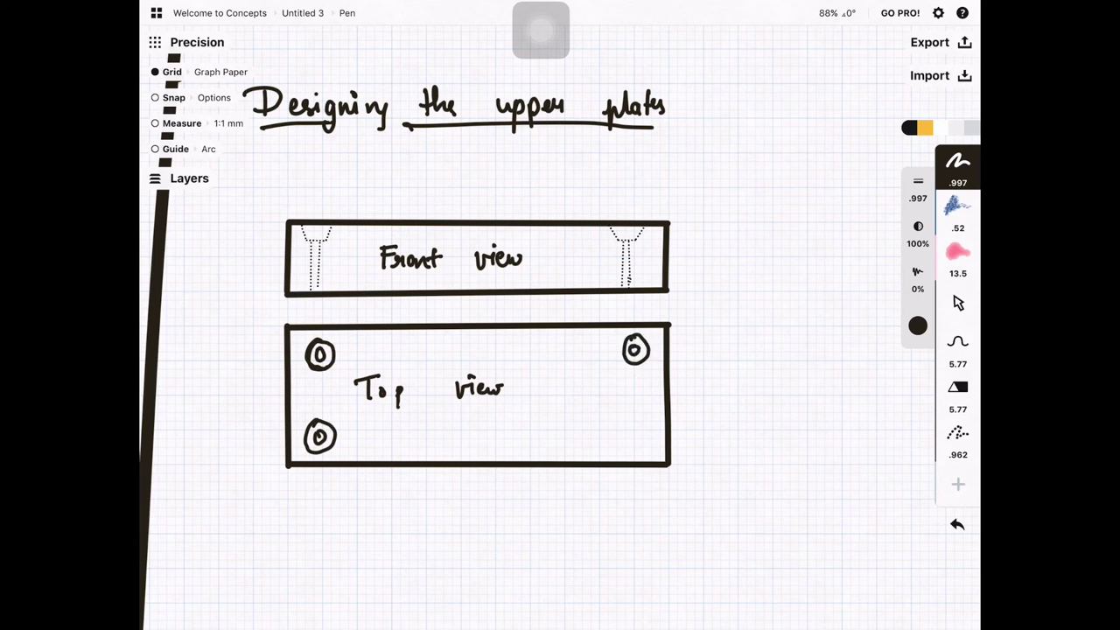
{"action": "mouse_move", "coordinate": [644, 414]}
{"action": "left_mouse_down"}
{"action": "mouse_move", "coordinate": [642, 439]}
{"action": "mouse_move", "coordinate": [644, 417]}
{"action": "left_mouse_up"}
{"action": "left_click_drag", "start_coordinate": [634, 424], "coordinate": [635, 434]}
{"action": "left_click_drag", "start_coordinate": [525, 350], "coordinate": [525, 263]}
Step: Handwrite 'this top plates fit on the' to the right of the views
{"action": "scroll", "coordinate": [525, 350], "scroll_direction": "up", "scroll_amount": 3}
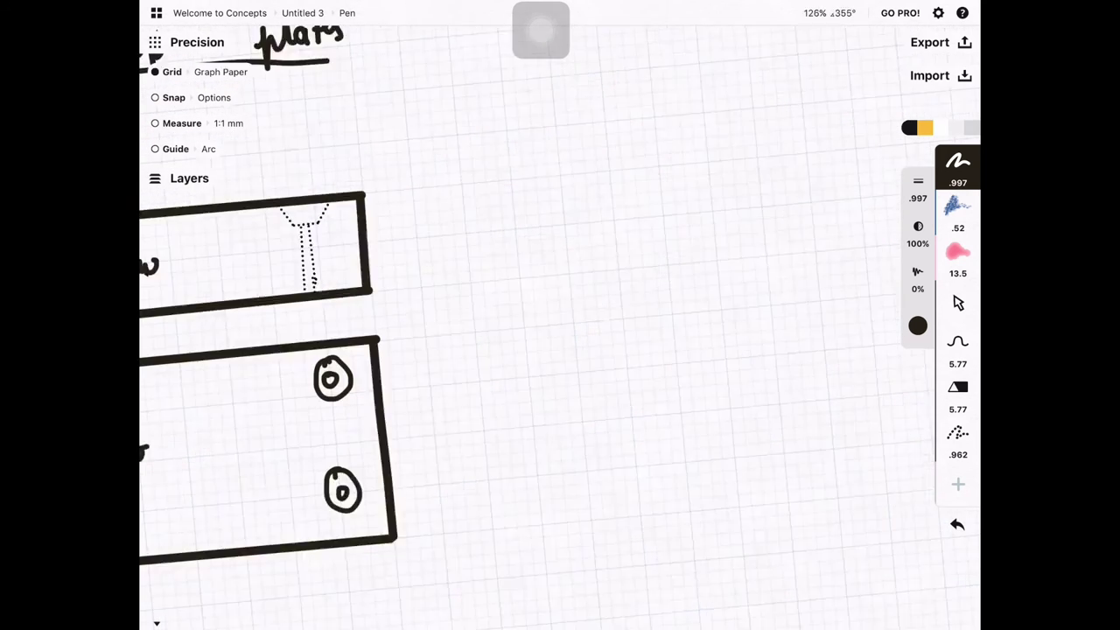
{"action": "scroll", "coordinate": [560, 324], "scroll_direction": "up", "scroll_amount": 1}
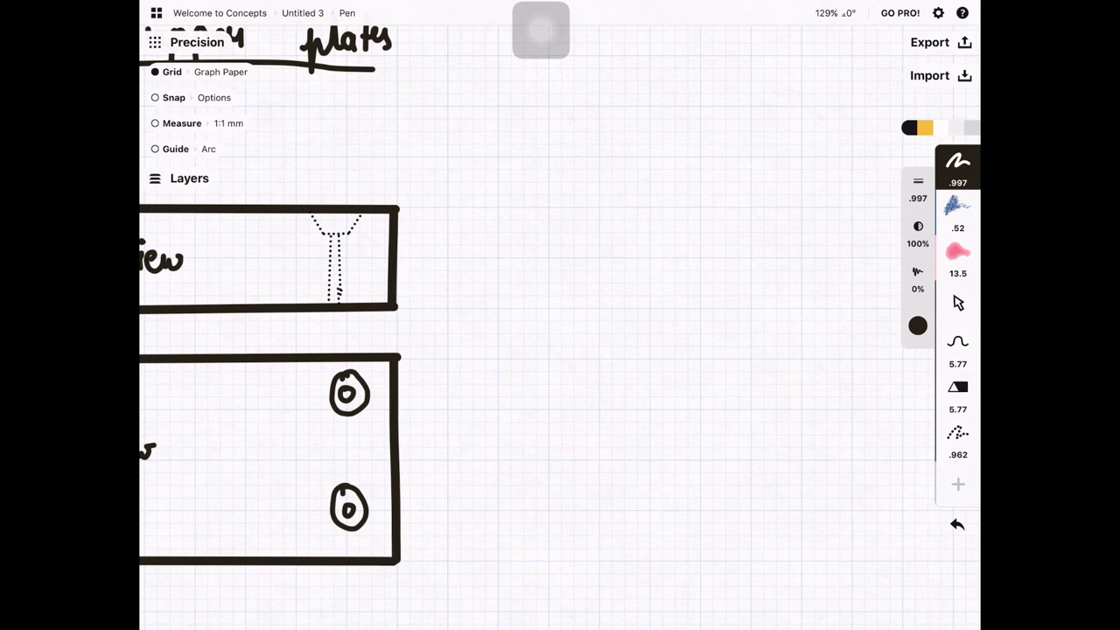
{"action": "mouse_move", "coordinate": [500, 271]}
{"action": "left_mouse_down"}
{"action": "mouse_move", "coordinate": [501, 299]}
{"action": "mouse_move", "coordinate": [544, 299]}
{"action": "left_mouse_up"}
{"action": "left_click_drag", "start_coordinate": [586, 268], "coordinate": [590, 301]}
{"action": "left_click_drag", "start_coordinate": [581, 278], "coordinate": [595, 278]}
{"action": "left_click_drag", "start_coordinate": [605, 285], "coordinate": [623, 317]}
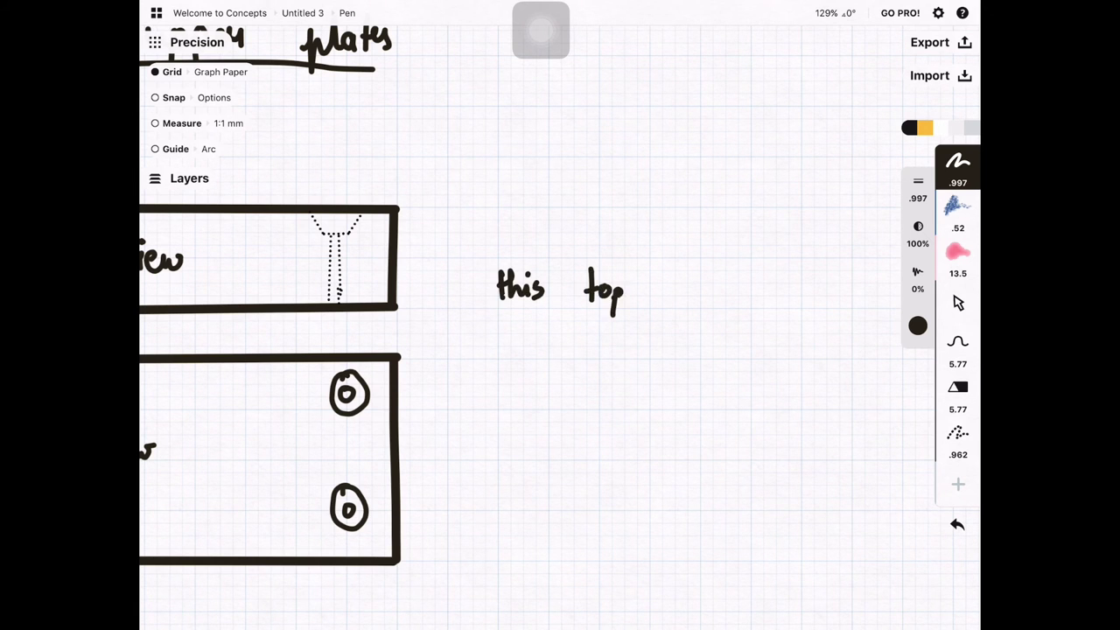
{"action": "scroll", "coordinate": [559, 315], "scroll_direction": "up", "scroll_amount": 3}
{"action": "mouse_move", "coordinate": [430, 264]}
{"action": "left_mouse_down"}
{"action": "mouse_move", "coordinate": [452, 317]}
{"action": "mouse_move", "coordinate": [443, 281]}
{"action": "left_mouse_up"}
{"action": "mouse_move", "coordinate": [449, 232]}
{"action": "left_mouse_down"}
{"action": "mouse_move", "coordinate": [454, 265]}
{"action": "mouse_move", "coordinate": [486, 282]}
{"action": "left_mouse_up"}
{"action": "mouse_move", "coordinate": [486, 234]}
{"action": "left_mouse_down"}
{"action": "mouse_move", "coordinate": [495, 277]}
{"action": "mouse_move", "coordinate": [528, 266]}
{"action": "left_mouse_up"}
{"action": "scroll", "coordinate": [560, 315], "scroll_direction": "down", "scroll_amount": 3}
{"action": "mouse_move", "coordinate": [548, 221]}
{"action": "left_mouse_down"}
{"action": "mouse_move", "coordinate": [539, 269]}
{"action": "mouse_move", "coordinate": [551, 249]}
{"action": "left_mouse_up"}
{"action": "mouse_move", "coordinate": [567, 215]}
{"action": "left_mouse_down"}
{"action": "mouse_move", "coordinate": [565, 249]}
{"action": "mouse_move", "coordinate": [610, 224]}
{"action": "left_mouse_up"}
{"action": "left_click_drag", "start_coordinate": [623, 224], "coordinate": [638, 235]}
{"action": "left_click_drag", "start_coordinate": [676, 196], "coordinate": [673, 224]}
{"action": "left_click_drag", "start_coordinate": [667, 210], "coordinate": [690, 206]}
{"action": "left_click_drag", "start_coordinate": [684, 192], "coordinate": [719, 211]}
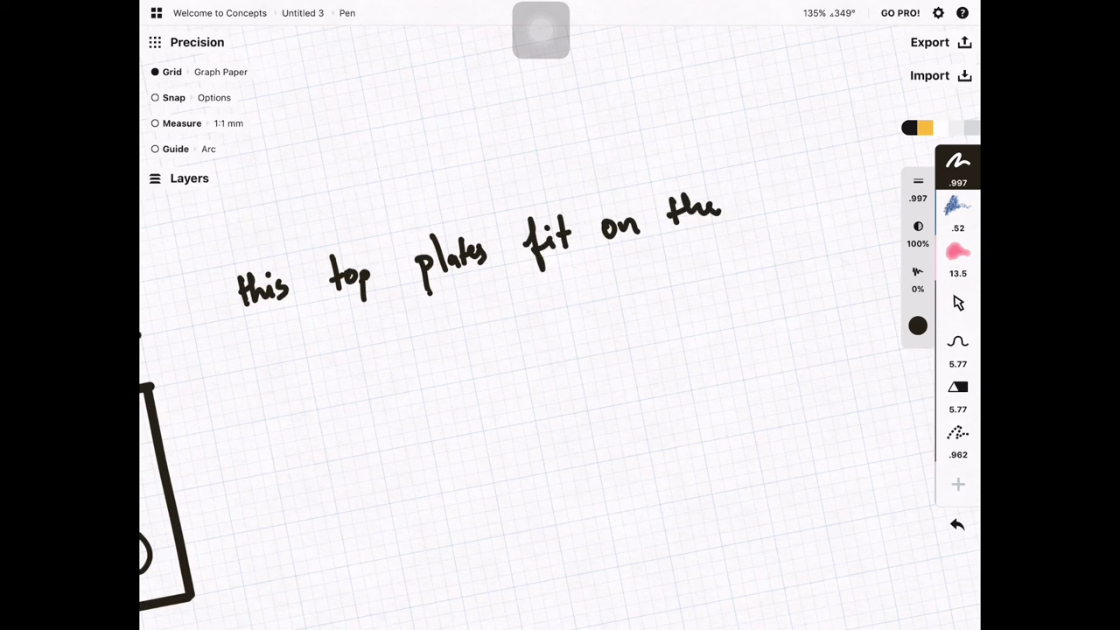
Step: Continue the note with 'all four side of the fixture' on the next lines
{"action": "mouse_move", "coordinate": [283, 339]}
{"action": "left_mouse_down"}
{"action": "mouse_move", "coordinate": [273, 357]}
{"action": "mouse_move", "coordinate": [317, 346]}
{"action": "left_mouse_up"}
{"action": "left_click_drag", "start_coordinate": [390, 308], "coordinate": [378, 355]}
{"action": "left_click_drag", "start_coordinate": [367, 332], "coordinate": [439, 311]}
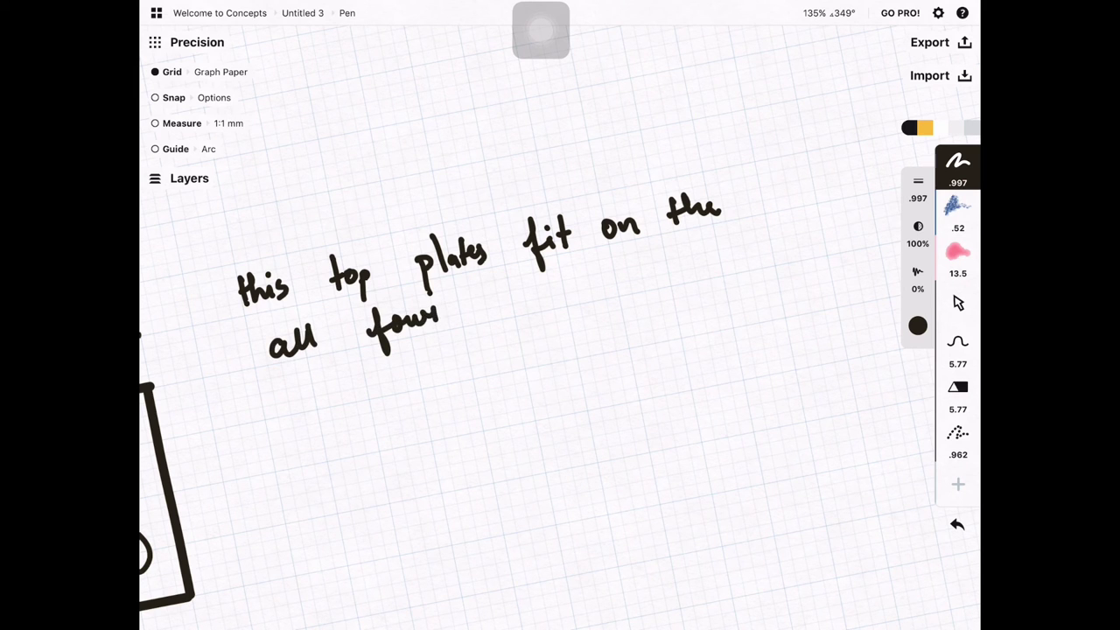
{"action": "left_click_drag", "start_coordinate": [501, 288], "coordinate": [486, 315]}
{"action": "mouse_move", "coordinate": [507, 299]}
{"action": "left_mouse_down"}
{"action": "mouse_move", "coordinate": [530, 281]}
{"action": "mouse_move", "coordinate": [584, 285]}
{"action": "mouse_move", "coordinate": [597, 301]}
{"action": "left_mouse_up"}
{"action": "mouse_move", "coordinate": [649, 257]}
{"action": "left_mouse_down"}
{"action": "mouse_move", "coordinate": [644, 284]}
{"action": "mouse_move", "coordinate": [693, 271]}
{"action": "left_mouse_up"}
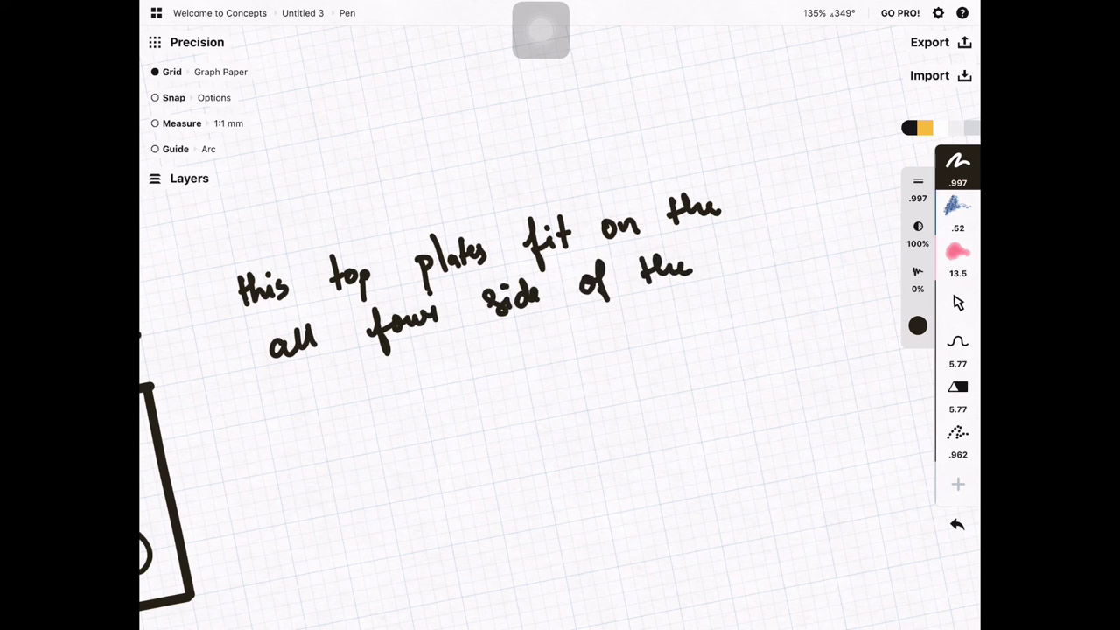
{"action": "left_click_drag", "start_coordinate": [310, 372], "coordinate": [294, 421]}
{"action": "left_click_drag", "start_coordinate": [307, 399], "coordinate": [341, 403]}
{"action": "mouse_move", "coordinate": [356, 366]}
{"action": "left_mouse_down"}
{"action": "mouse_move", "coordinate": [352, 401]}
{"action": "mouse_move", "coordinate": [384, 394]}
{"action": "left_mouse_up"}
{"action": "left_click_drag", "start_coordinate": [389, 371], "coordinate": [413, 394]}
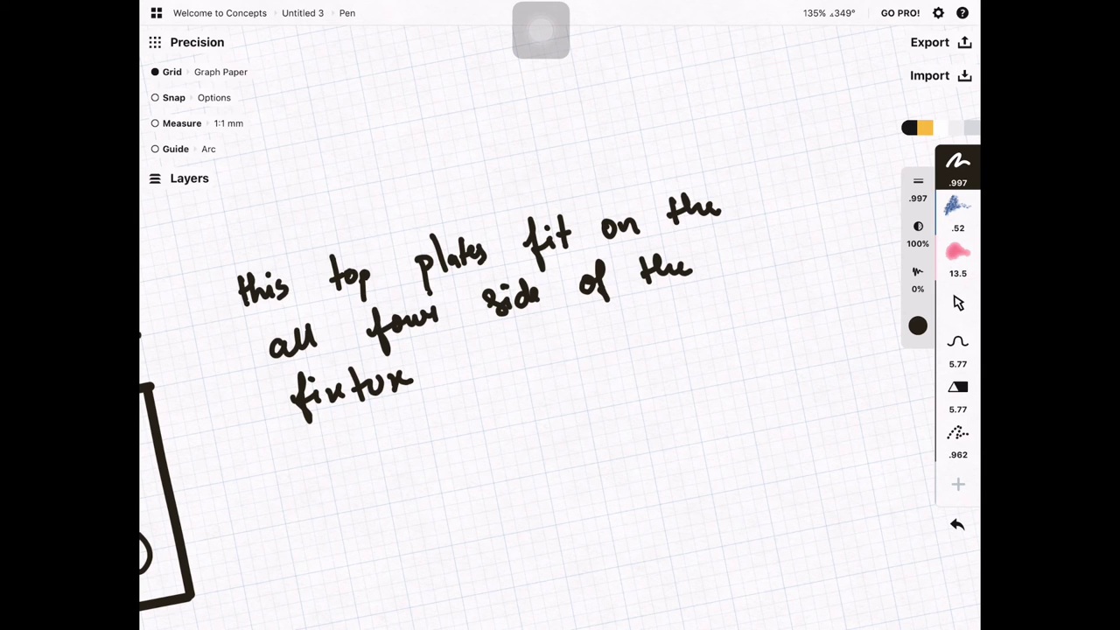
Step: Add the closing sentence 'Therefore more parts are make at one time'
{"action": "scroll", "coordinate": [560, 349], "scroll_direction": "down", "scroll_amount": 3}
{"action": "left_click_drag", "start_coordinate": [211, 385], "coordinate": [227, 407]}
{"action": "mouse_move", "coordinate": [243, 367]}
{"action": "left_mouse_down"}
{"action": "mouse_move", "coordinate": [263, 403]}
{"action": "mouse_move", "coordinate": [306, 395]}
{"action": "left_mouse_up"}
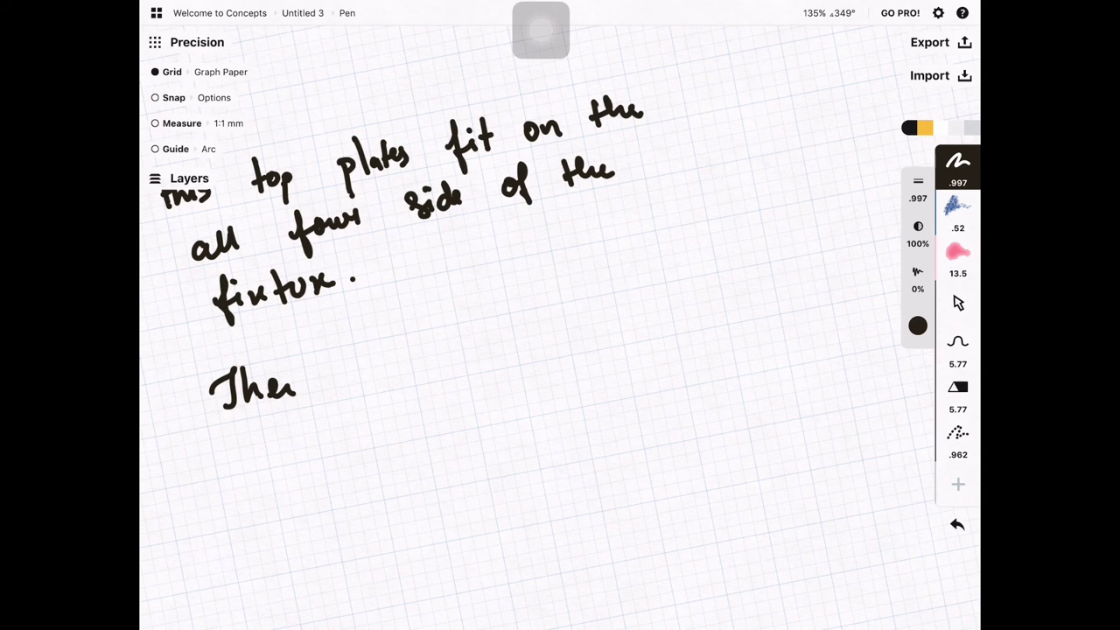
{"action": "left_click_drag", "start_coordinate": [320, 351], "coordinate": [331, 423]}
{"action": "left_click_drag", "start_coordinate": [328, 377], "coordinate": [355, 390]}
{"action": "mouse_move", "coordinate": [354, 385]}
{"action": "left_mouse_down"}
{"action": "mouse_move", "coordinate": [367, 371]}
{"action": "mouse_move", "coordinate": [505, 350]}
{"action": "mouse_move", "coordinate": [552, 362]}
{"action": "left_mouse_up"}
{"action": "left_click_drag", "start_coordinate": [551, 343], "coordinate": [602, 326]}
{"action": "mouse_move", "coordinate": [599, 308]}
{"action": "left_mouse_down"}
{"action": "mouse_move", "coordinate": [615, 333]}
{"action": "mouse_move", "coordinate": [695, 315]}
{"action": "mouse_move", "coordinate": [705, 301]}
{"action": "left_mouse_up"}
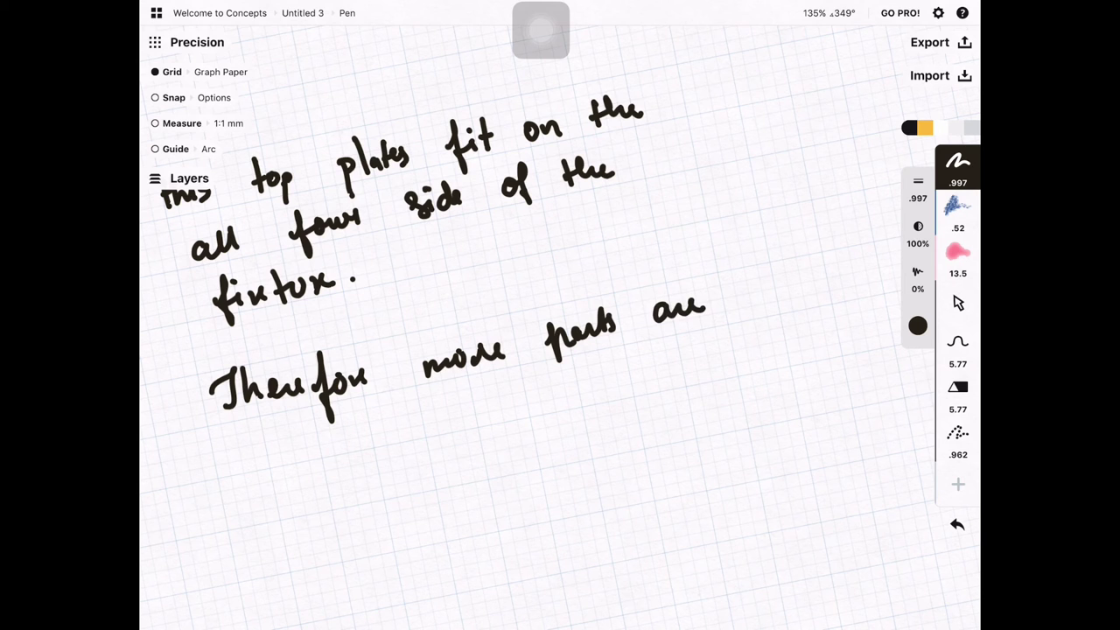
{"action": "left_click_drag", "start_coordinate": [241, 468], "coordinate": [330, 442]}
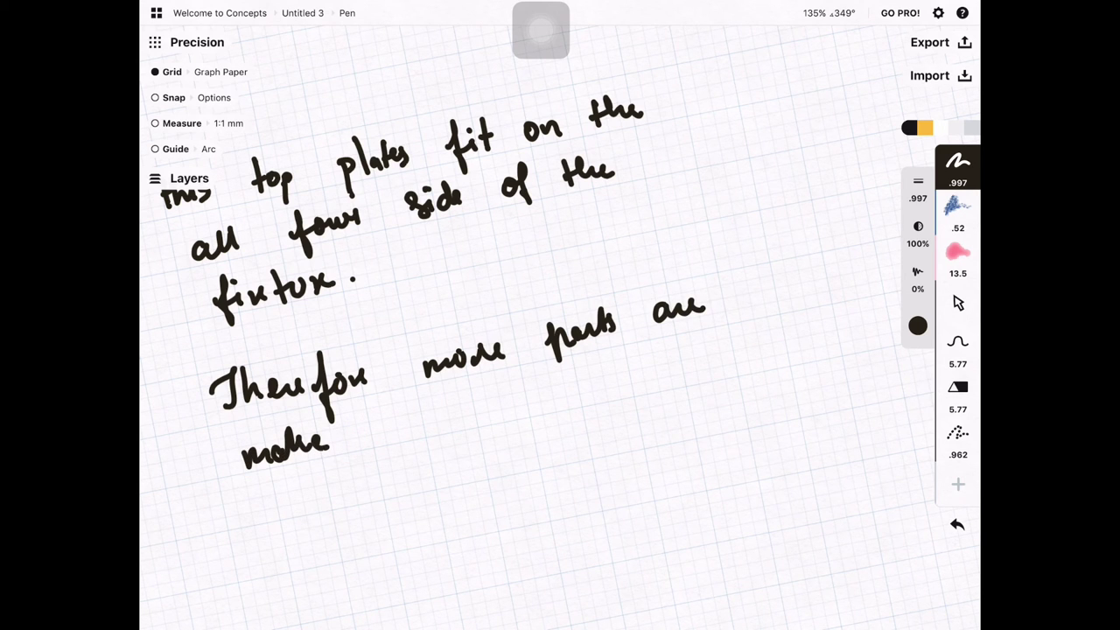
{"action": "left_click_drag", "start_coordinate": [396, 424], "coordinate": [425, 418]}
{"action": "left_click_drag", "start_coordinate": [470, 418], "coordinate": [516, 403]}
{"action": "left_click_drag", "start_coordinate": [581, 369], "coordinate": [567, 405]}
{"action": "mouse_move", "coordinate": [581, 394]}
{"action": "left_mouse_down"}
{"action": "mouse_move", "coordinate": [600, 381]}
{"action": "mouse_move", "coordinate": [745, 367]}
{"action": "mouse_move", "coordinate": [805, 374]}
{"action": "left_mouse_up"}
Step: Handwrite 'As well as the extra' on a new line below the previous notes
{"action": "scroll", "coordinate": [525, 350], "scroll_direction": "down", "scroll_amount": 4}
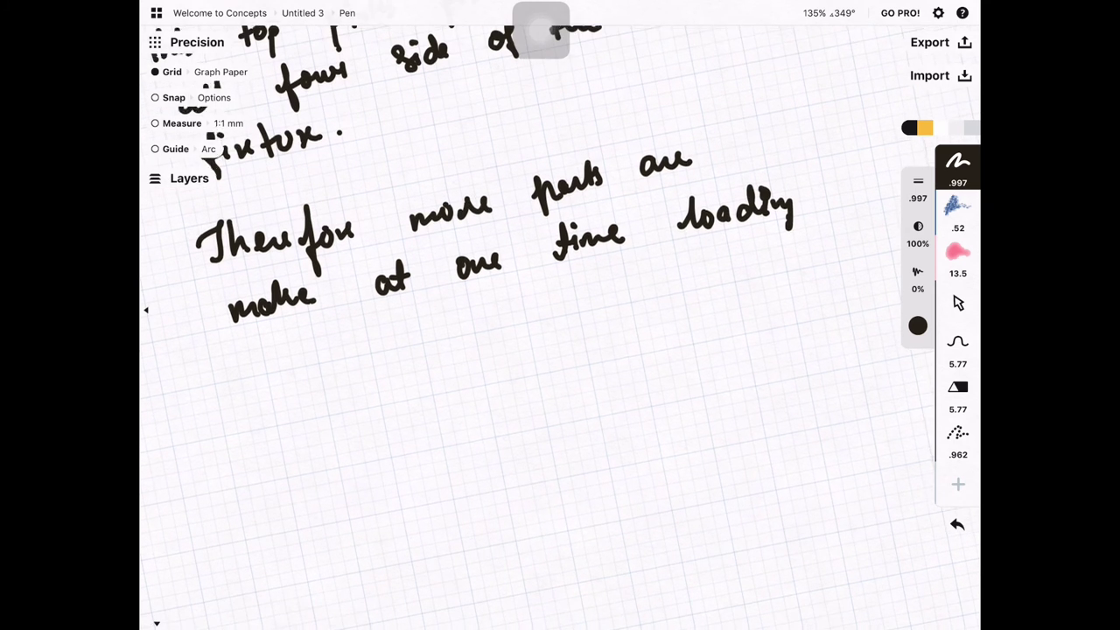
{"action": "left_click_drag", "start_coordinate": [224, 423], "coordinate": [320, 408]}
{"action": "mouse_move", "coordinate": [323, 388]}
{"action": "left_mouse_down"}
{"action": "mouse_move", "coordinate": [331, 404]}
{"action": "mouse_move", "coordinate": [346, 394]}
{"action": "left_mouse_up"}
{"action": "left_click_drag", "start_coordinate": [348, 372], "coordinate": [353, 397]}
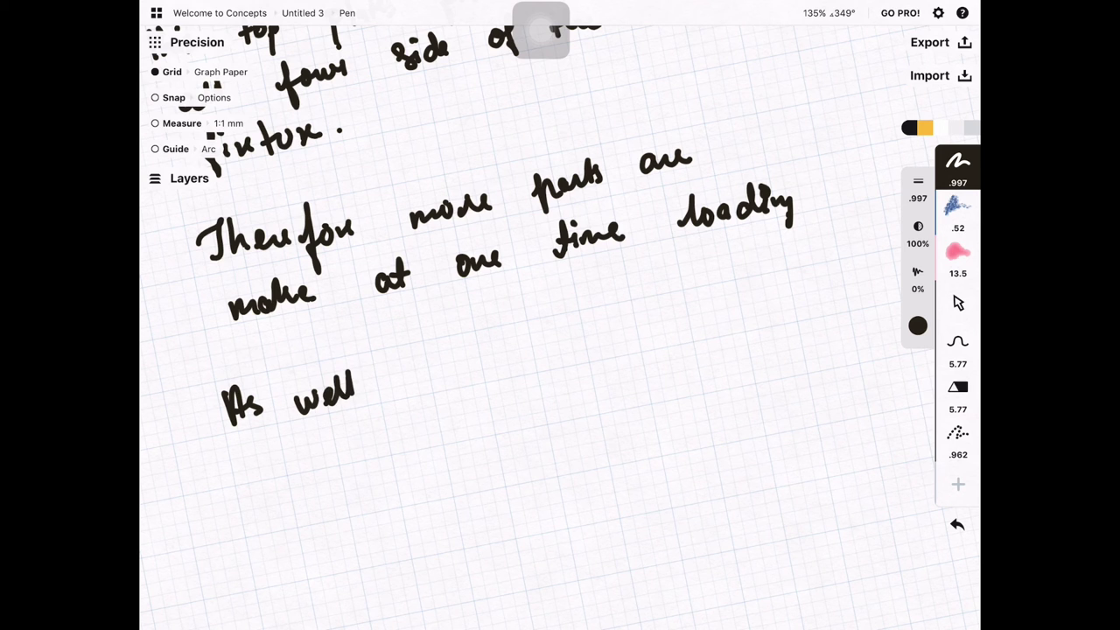
{"action": "left_click_drag", "start_coordinate": [419, 373], "coordinate": [436, 385]}
{"action": "left_click_drag", "start_coordinate": [434, 368], "coordinate": [428, 385]}
{"action": "left_click_drag", "start_coordinate": [501, 373], "coordinate": [512, 337]}
{"action": "left_click_drag", "start_coordinate": [514, 336], "coordinate": [547, 361]}
{"action": "left_click_drag", "start_coordinate": [610, 345], "coordinate": [685, 325]}
Step: Continue the sentence with 'tool change time will be saved'
{"action": "mouse_move", "coordinate": [727, 298]}
{"action": "left_mouse_down"}
{"action": "mouse_move", "coordinate": [730, 328]}
{"action": "mouse_move", "coordinate": [766, 306]}
{"action": "mouse_move", "coordinate": [773, 321]}
{"action": "left_mouse_up"}
{"action": "left_click_drag", "start_coordinate": [254, 448], "coordinate": [259, 473]}
{"action": "mouse_move", "coordinate": [268, 442]}
{"action": "left_mouse_down"}
{"action": "mouse_move", "coordinate": [293, 463]}
{"action": "mouse_move", "coordinate": [349, 451]}
{"action": "left_mouse_up"}
{"action": "left_click_drag", "start_coordinate": [411, 415], "coordinate": [402, 446]}
{"action": "mouse_move", "coordinate": [399, 429]}
{"action": "left_mouse_down"}
{"action": "mouse_move", "coordinate": [425, 433]}
{"action": "mouse_move", "coordinate": [565, 392]}
{"action": "left_mouse_up"}
{"action": "left_click", "coordinate": [560, 382]}
{"action": "mouse_move", "coordinate": [565, 404]}
{"action": "left_mouse_down"}
{"action": "mouse_move", "coordinate": [583, 374]}
{"action": "mouse_move", "coordinate": [668, 390]}
{"action": "left_mouse_up"}
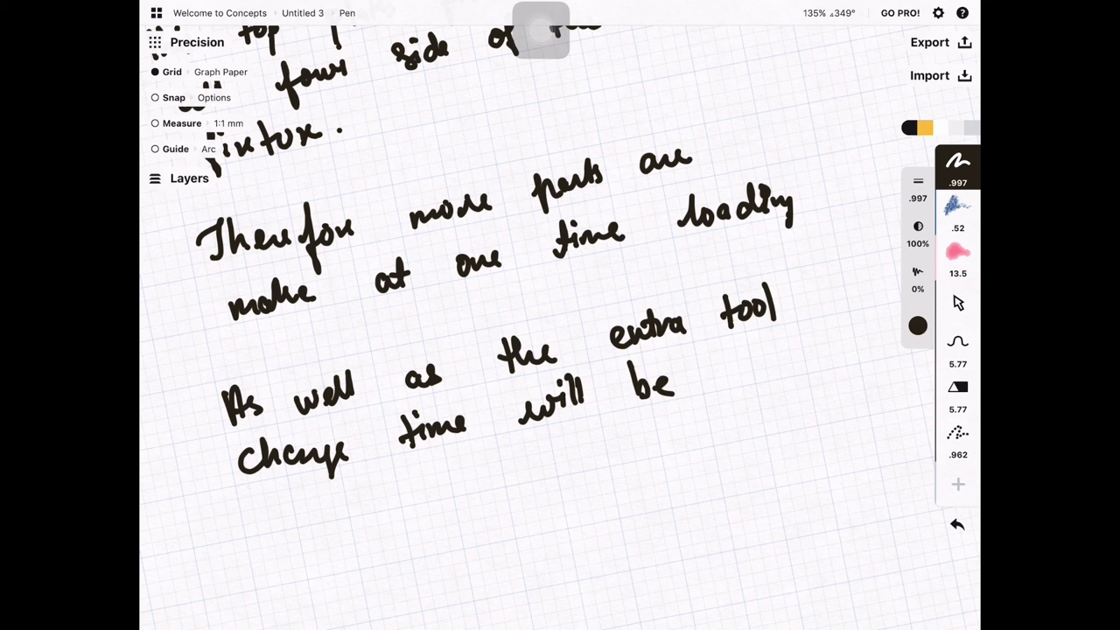
{"action": "mouse_move", "coordinate": [733, 360]}
{"action": "left_mouse_down"}
{"action": "mouse_move", "coordinate": [719, 385]}
{"action": "mouse_move", "coordinate": [758, 382]}
{"action": "left_mouse_up"}
{"action": "mouse_move", "coordinate": [763, 359]}
{"action": "left_mouse_down"}
{"action": "mouse_move", "coordinate": [784, 350]}
{"action": "mouse_move", "coordinate": [798, 367]}
{"action": "left_mouse_up"}
{"action": "left_click_drag", "start_coordinate": [815, 357], "coordinate": [810, 336]}
Step: Start a new line reading 'Due to this the ultimate'
{"action": "scroll", "coordinate": [558, 327], "scroll_direction": "down", "scroll_amount": 4}
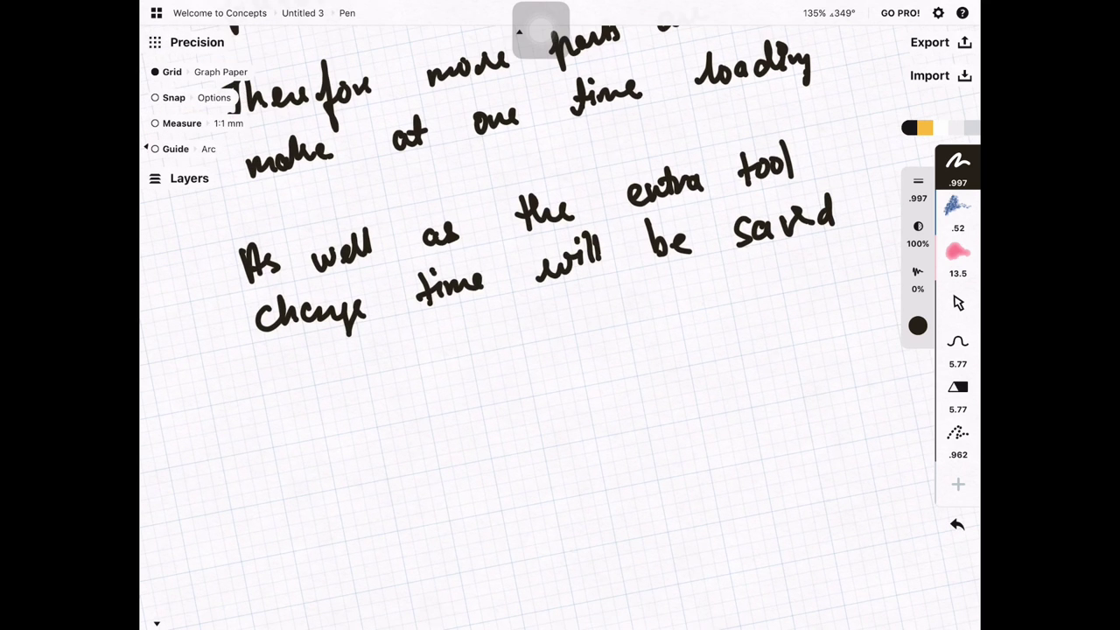
{"action": "mouse_move", "coordinate": [218, 420]}
{"action": "left_mouse_down"}
{"action": "mouse_move", "coordinate": [263, 451]}
{"action": "mouse_move", "coordinate": [395, 411]}
{"action": "mouse_move", "coordinate": [509, 400]}
{"action": "left_mouse_up"}
{"action": "left_click", "coordinate": [481, 375]}
{"action": "left_click_drag", "start_coordinate": [581, 352], "coordinate": [569, 390]}
{"action": "left_click_drag", "start_coordinate": [562, 367], "coordinate": [588, 364]}
{"action": "left_click_drag", "start_coordinate": [584, 354], "coordinate": [624, 377]}
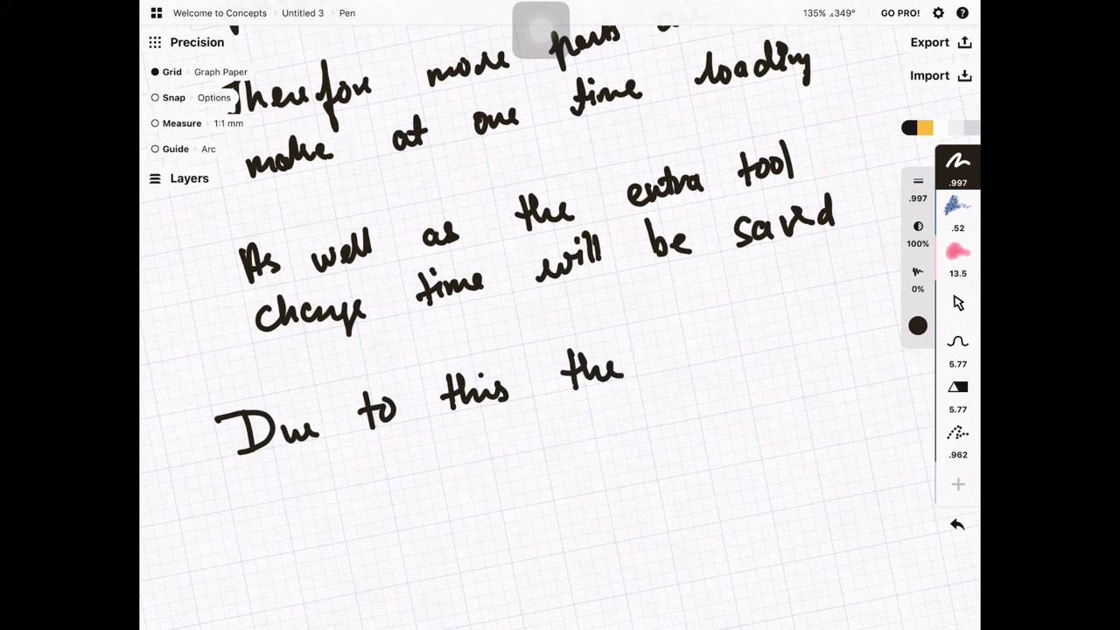
{"action": "mouse_move", "coordinate": [683, 344]}
{"action": "left_mouse_down"}
{"action": "mouse_move", "coordinate": [703, 361]}
{"action": "mouse_move", "coordinate": [826, 329]}
{"action": "left_mouse_up"}
{"action": "left_click", "coordinate": [732, 321]}
Step: Continue with 'cycle time will be dropped drastically'
{"action": "mouse_move", "coordinate": [262, 483]}
{"action": "left_mouse_down"}
{"action": "mouse_move", "coordinate": [303, 512]}
{"action": "mouse_move", "coordinate": [355, 481]}
{"action": "left_mouse_up"}
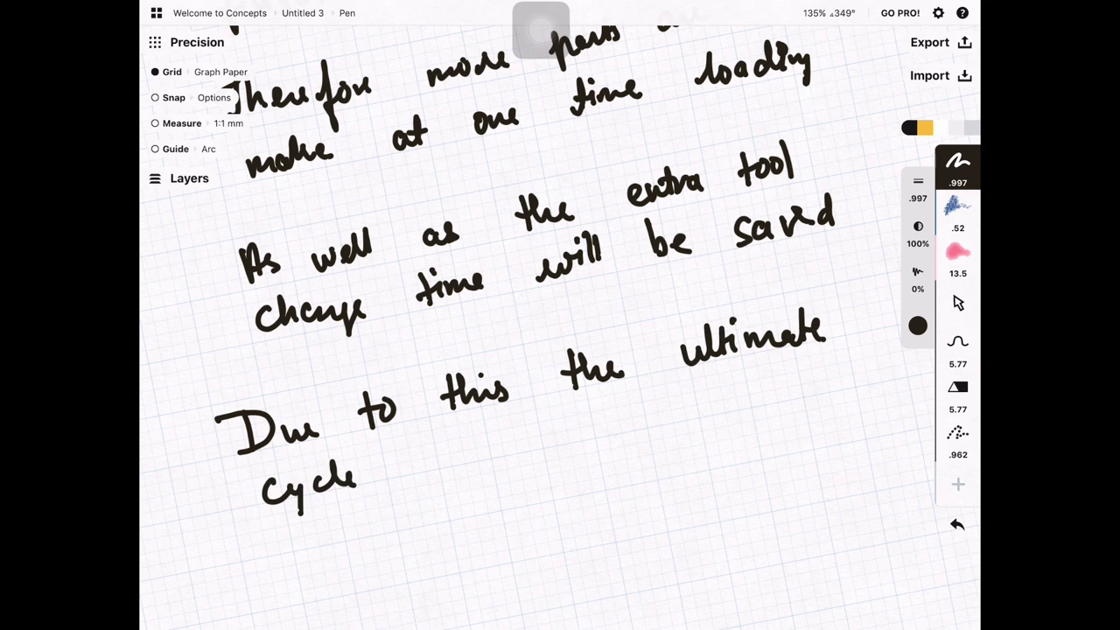
{"action": "left_click_drag", "start_coordinate": [408, 441], "coordinate": [414, 473]}
{"action": "left_click_drag", "start_coordinate": [397, 459], "coordinate": [465, 460]}
{"action": "mouse_move", "coordinate": [526, 432]}
{"action": "left_mouse_down"}
{"action": "mouse_move", "coordinate": [565, 427]}
{"action": "mouse_move", "coordinate": [576, 442]}
{"action": "left_mouse_up"}
{"action": "left_click", "coordinate": [557, 415]}
{"action": "left_click_drag", "start_coordinate": [585, 404], "coordinate": [588, 443]}
{"action": "mouse_move", "coordinate": [651, 397]}
{"action": "left_mouse_down"}
{"action": "mouse_move", "coordinate": [687, 421]}
{"action": "mouse_move", "coordinate": [788, 390]}
{"action": "mouse_move", "coordinate": [791, 420]}
{"action": "left_mouse_up"}
{"action": "mouse_move", "coordinate": [796, 385]}
{"action": "left_mouse_down"}
{"action": "mouse_move", "coordinate": [821, 395]}
{"action": "mouse_move", "coordinate": [834, 357]}
{"action": "left_mouse_up"}
{"action": "left_click_drag", "start_coordinate": [325, 508], "coordinate": [316, 546]}
{"action": "mouse_move", "coordinate": [334, 522]}
{"action": "left_mouse_down"}
{"action": "mouse_move", "coordinate": [400, 528]}
{"action": "mouse_move", "coordinate": [442, 495]}
{"action": "left_mouse_up"}
{"action": "mouse_move", "coordinate": [448, 521]}
{"action": "left_mouse_down"}
{"action": "mouse_move", "coordinate": [511, 476]}
{"action": "mouse_move", "coordinate": [530, 530]}
{"action": "left_mouse_up"}
Step: Write 'which is good for' on the next line
{"action": "scroll", "coordinate": [524, 350], "scroll_direction": "down", "scroll_amount": 5}
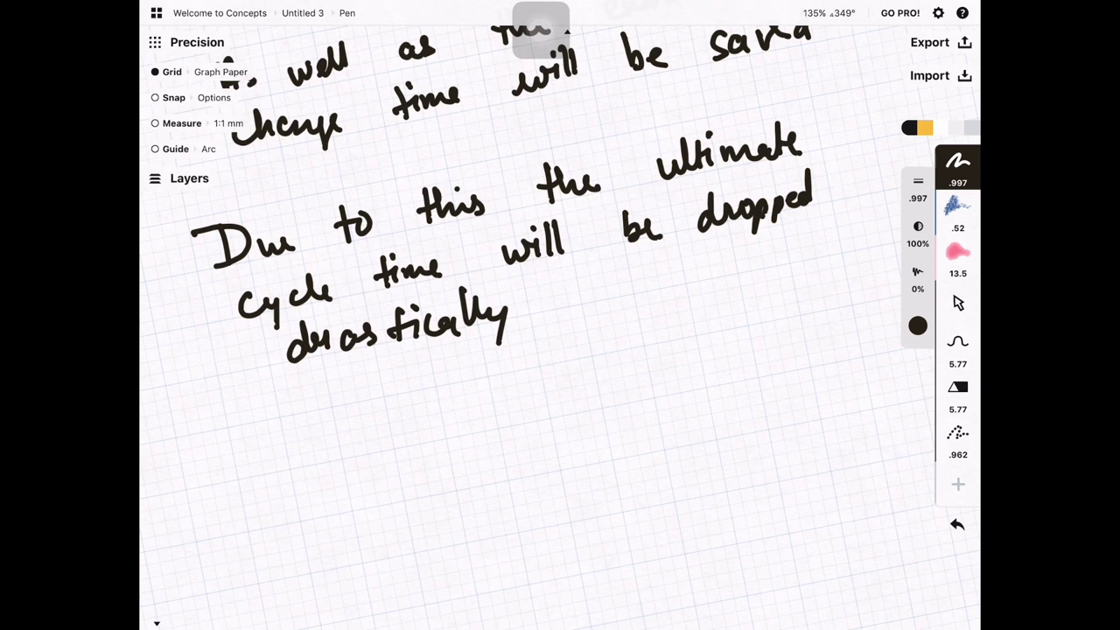
{"action": "left_click_drag", "start_coordinate": [278, 427], "coordinate": [315, 429]}
{"action": "mouse_move", "coordinate": [324, 406]}
{"action": "left_mouse_down"}
{"action": "mouse_move", "coordinate": [336, 453]}
{"action": "mouse_move", "coordinate": [362, 446]}
{"action": "left_mouse_up"}
{"action": "left_click_drag", "start_coordinate": [376, 400], "coordinate": [403, 441]}
{"action": "left_click_drag", "start_coordinate": [444, 409], "coordinate": [463, 429]}
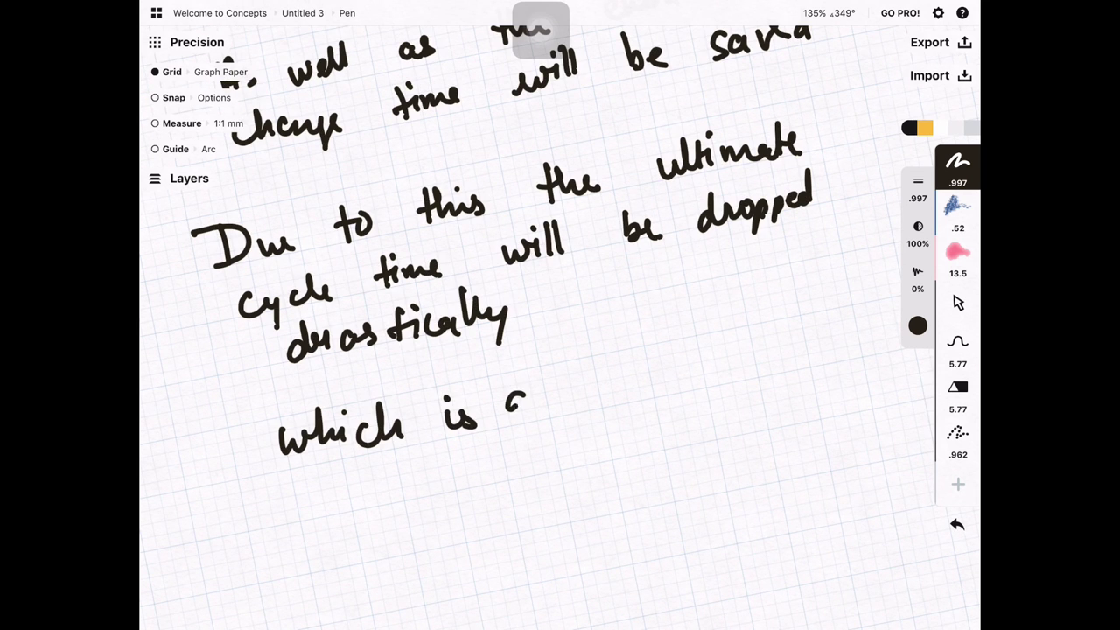
{"action": "left_click_drag", "start_coordinate": [525, 393], "coordinate": [516, 444]}
{"action": "mouse_move", "coordinate": [567, 390]}
{"action": "left_mouse_down"}
{"action": "mouse_move", "coordinate": [560, 407]}
{"action": "mouse_move", "coordinate": [591, 359]}
{"action": "left_mouse_up"}
{"action": "left_click_drag", "start_coordinate": [661, 346], "coordinate": [644, 399]}
{"action": "left_click_drag", "start_coordinate": [665, 385], "coordinate": [706, 366]}
Step: Finish with 'machinist' and draw a smiley face beside it
{"action": "left_click_drag", "start_coordinate": [312, 518], "coordinate": [359, 491]}
{"action": "mouse_move", "coordinate": [350, 506]}
{"action": "left_mouse_down"}
{"action": "mouse_move", "coordinate": [390, 493]}
{"action": "mouse_move", "coordinate": [409, 467]}
{"action": "mouse_move", "coordinate": [453, 480]}
{"action": "left_mouse_up"}
{"action": "left_click_drag", "start_coordinate": [449, 476], "coordinate": [460, 492]}
{"action": "left_click_drag", "start_coordinate": [487, 452], "coordinate": [483, 481]}
{"action": "left_click_drag", "start_coordinate": [474, 473], "coordinate": [504, 465]}
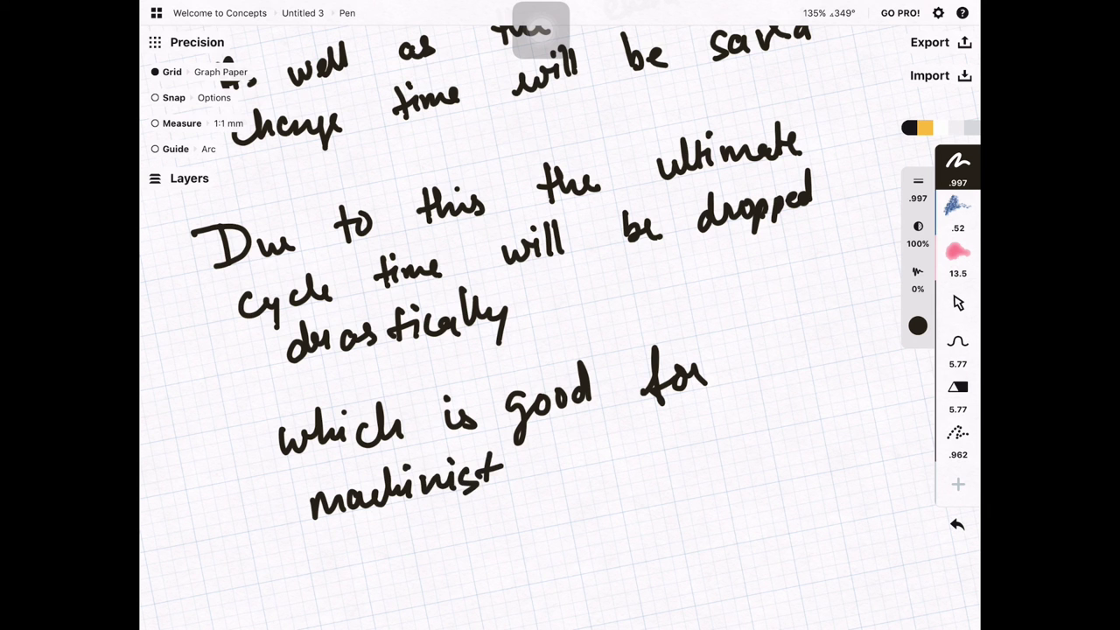
{"action": "mouse_move", "coordinate": [638, 432]}
{"action": "left_mouse_down"}
{"action": "mouse_move", "coordinate": [604, 447]}
{"action": "mouse_move", "coordinate": [635, 430]}
{"action": "left_mouse_up"}
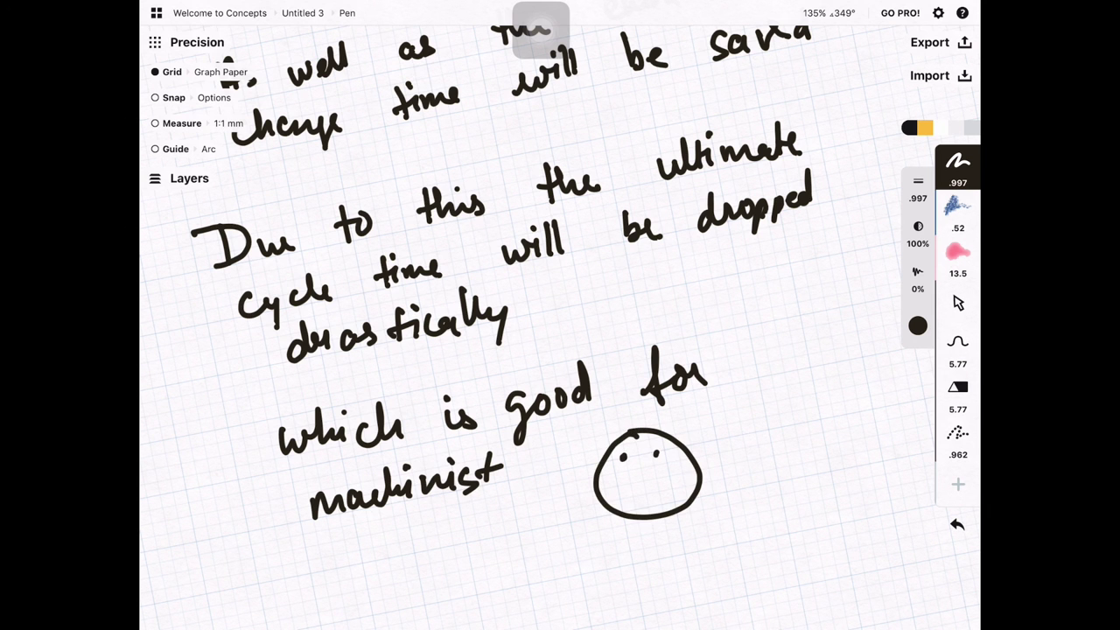
{"action": "left_click_drag", "start_coordinate": [627, 482], "coordinate": [659, 476]}
{"action": "scroll", "coordinate": [560, 333], "scroll_direction": "down", "scroll_amount": 5}
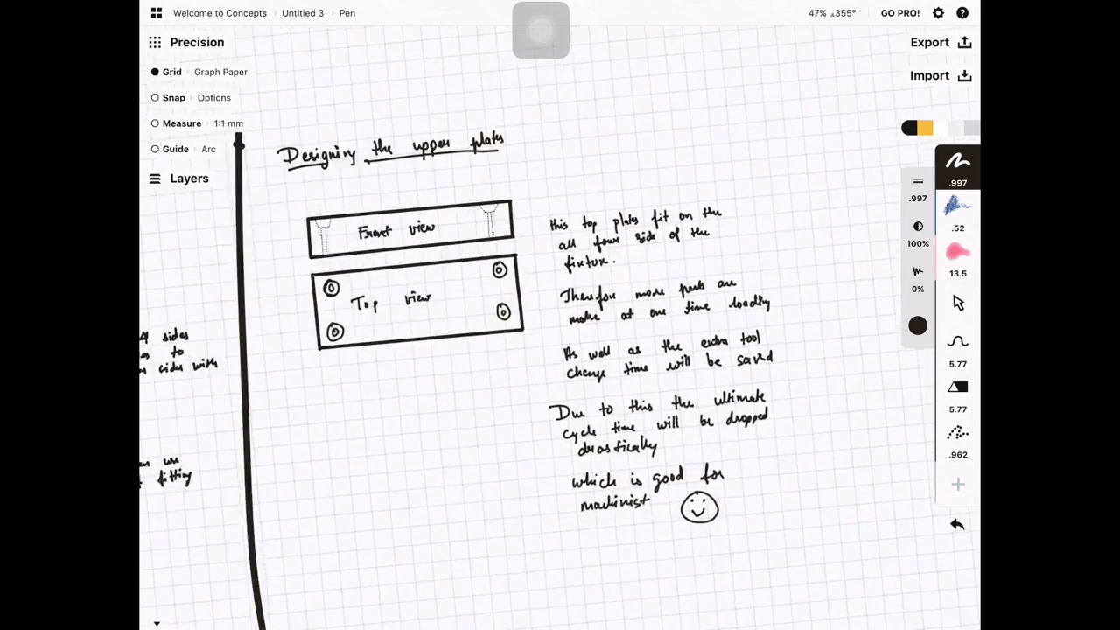
{"action": "scroll", "coordinate": [560, 332], "scroll_direction": "down", "scroll_amount": 3}
{"action": "scroll", "coordinate": [560, 332], "scroll_direction": "up", "scroll_amount": 2}
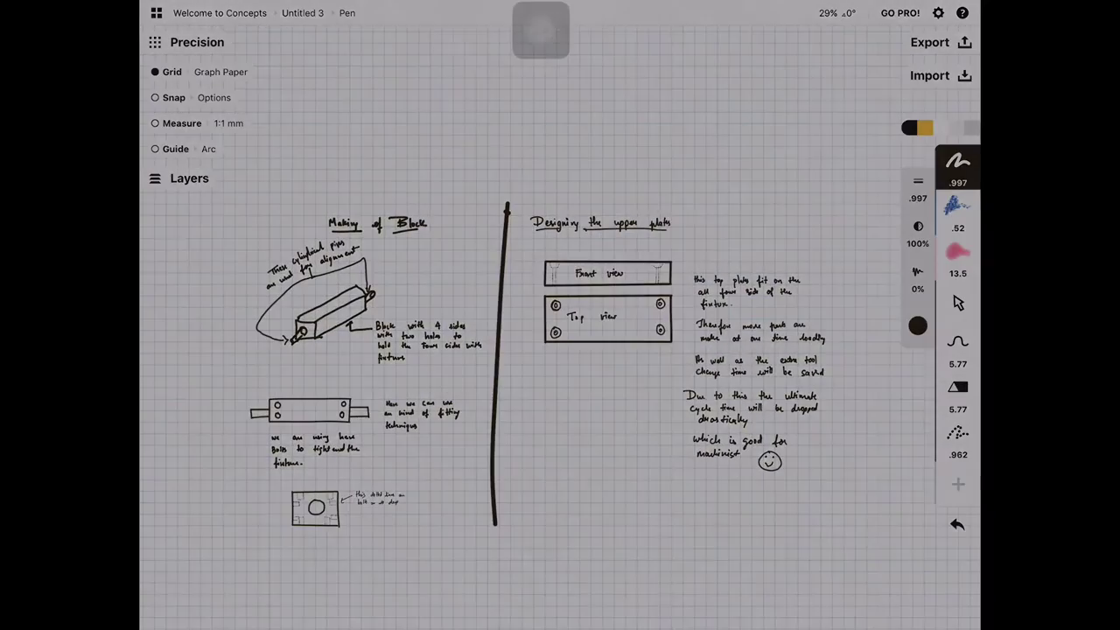